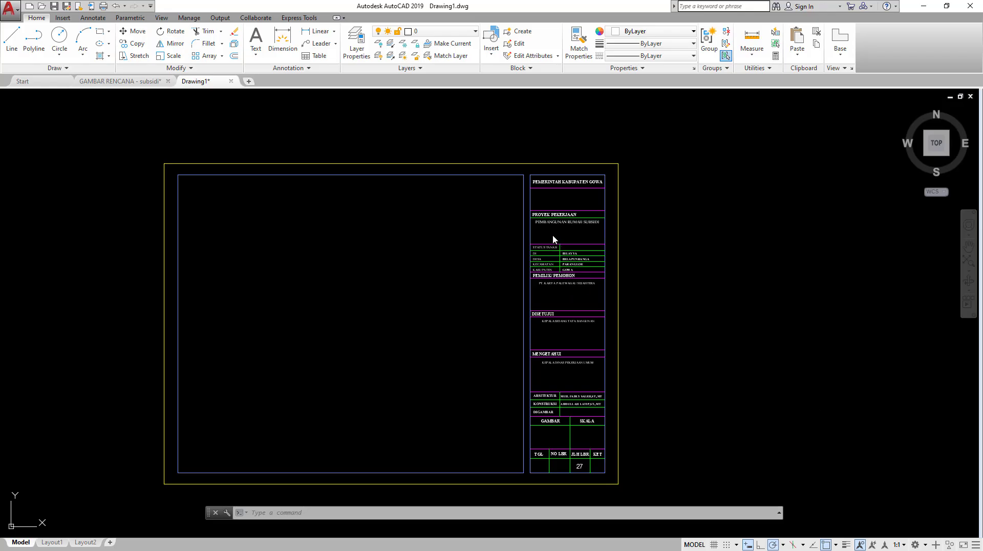
# Pan and zoom the drawing to frame the top of the title block.
pyautogui.scroll(2, 563, 195)
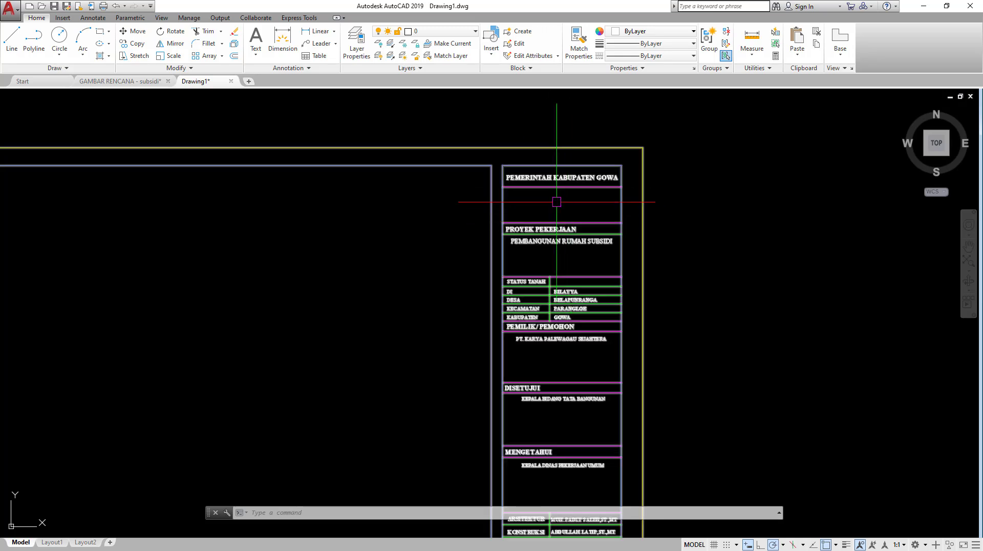
pyautogui.moveTo(557, 201); pyautogui.dragTo(639, 208, button='middle')
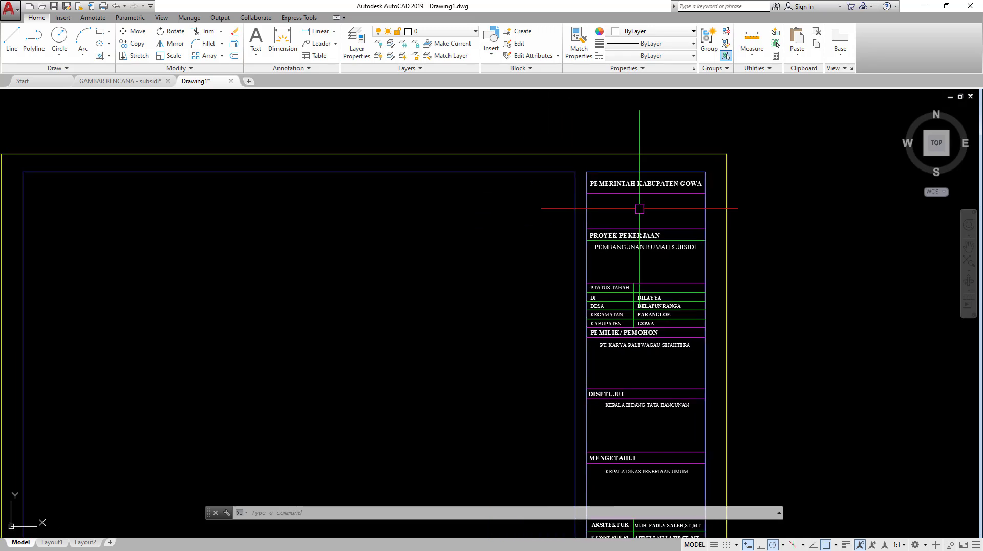
pyautogui.moveTo(614, 221)
pyautogui.mouseDown(button='middle')
pyautogui.moveTo(609, 233)
pyautogui.moveTo(638, 242)
pyautogui.mouseUp(button='middle')
pyautogui.scroll(2, 630, 215)
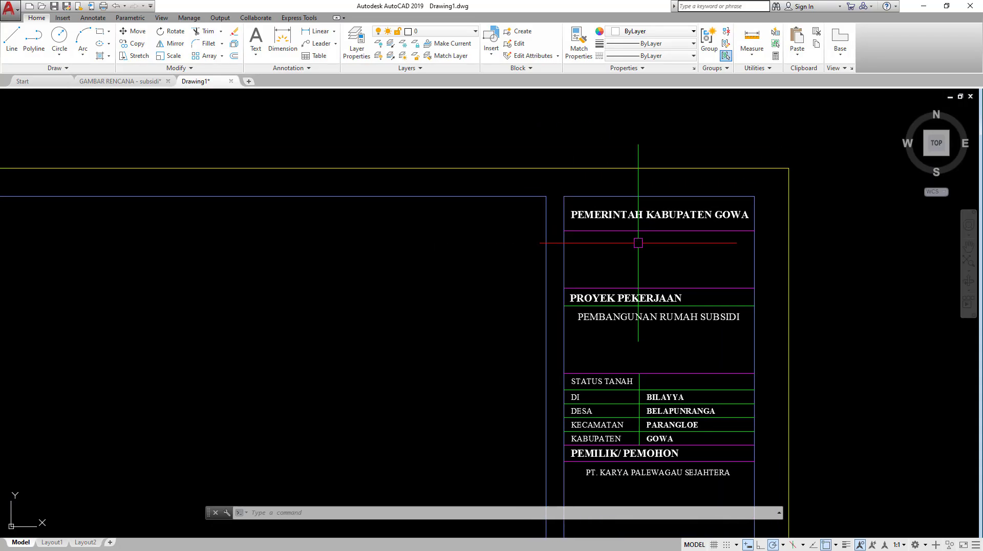
pyautogui.scroll(-3, 638, 243)
pyautogui.moveTo(482, 202); pyautogui.dragTo(559, 176, button='middle')
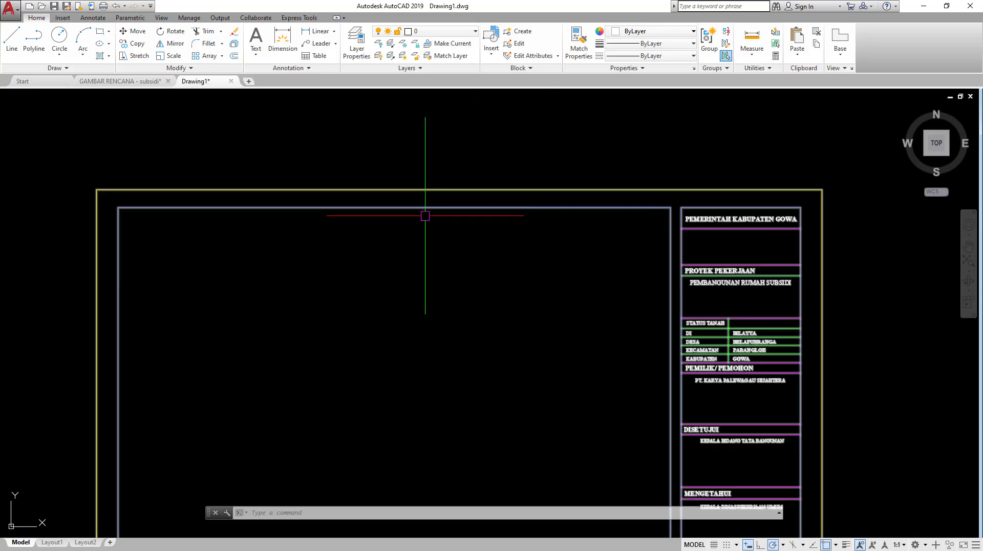
pyautogui.scroll(1, 691, 208)
pyautogui.scroll(1, 724, 263)
pyautogui.moveTo(724, 263); pyautogui.dragTo(653, 292, button='middle')
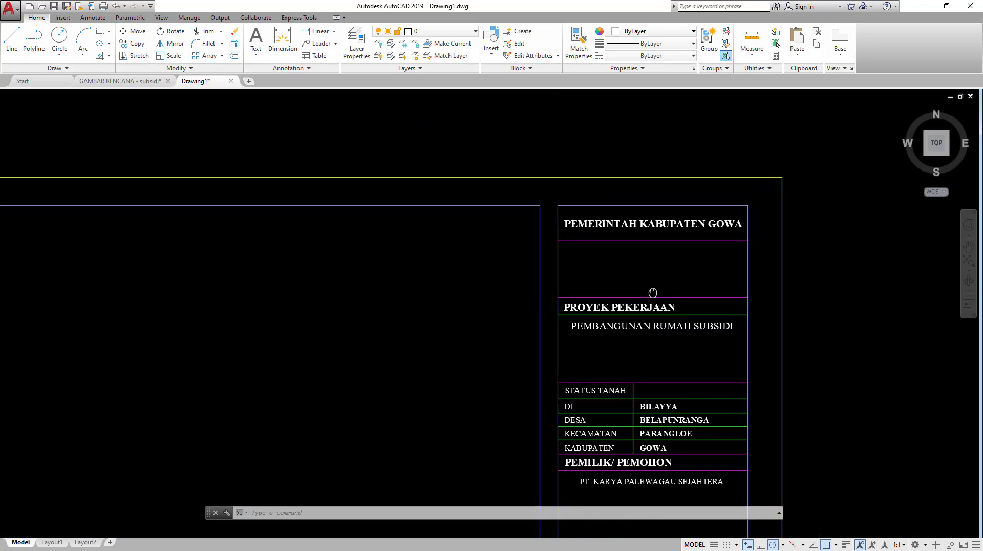
# Zoom in further and centre the empty cell under 'PEMERINTAH KABUPATEN GOWA'.
pyautogui.scroll(2, 631, 269)
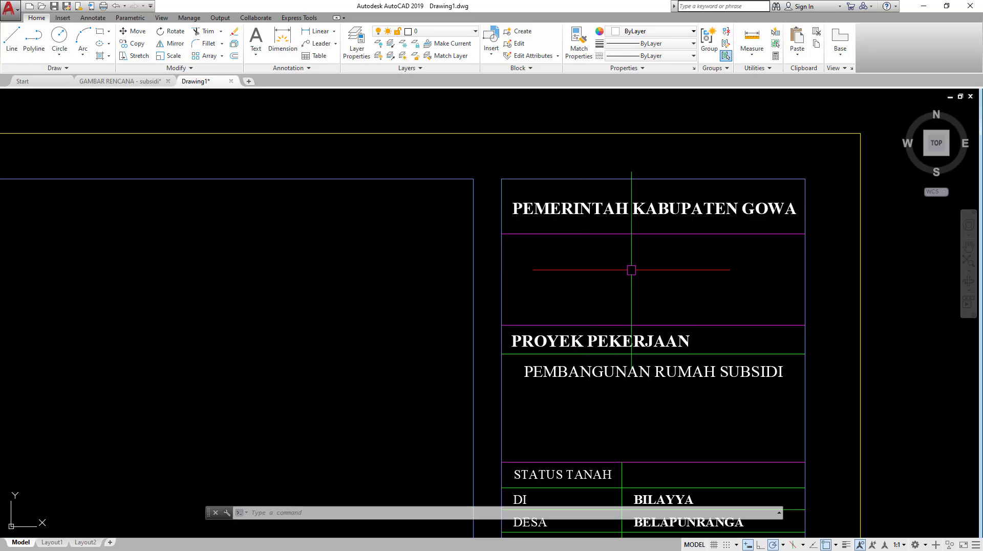
pyautogui.scroll(1, 619, 251)
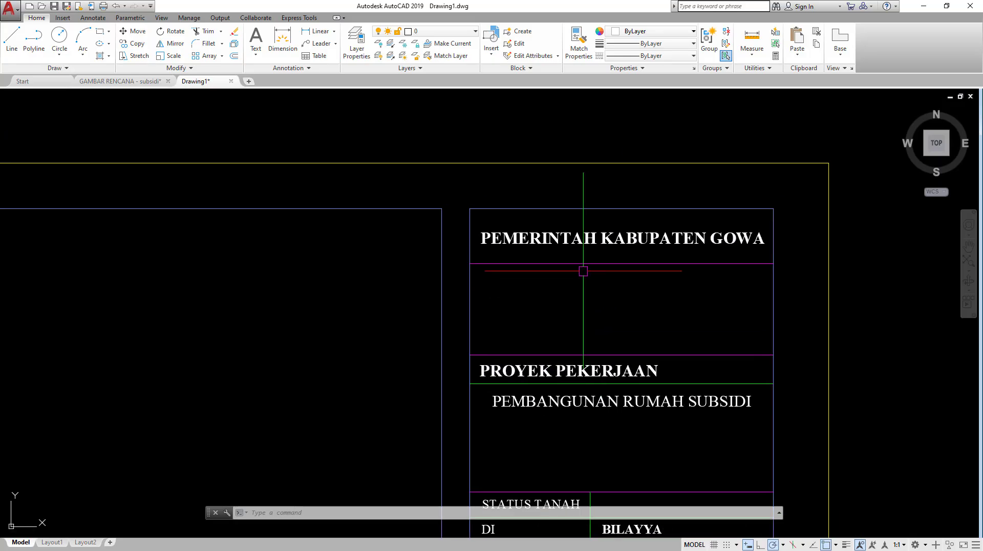
pyautogui.scroll(1, 617, 254)
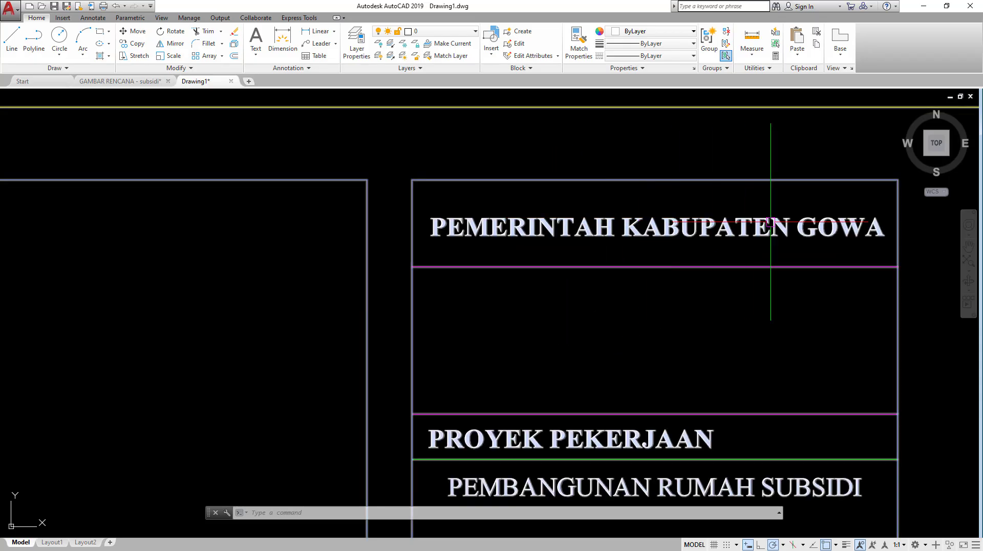
pyautogui.scroll(-1, 783, 226)
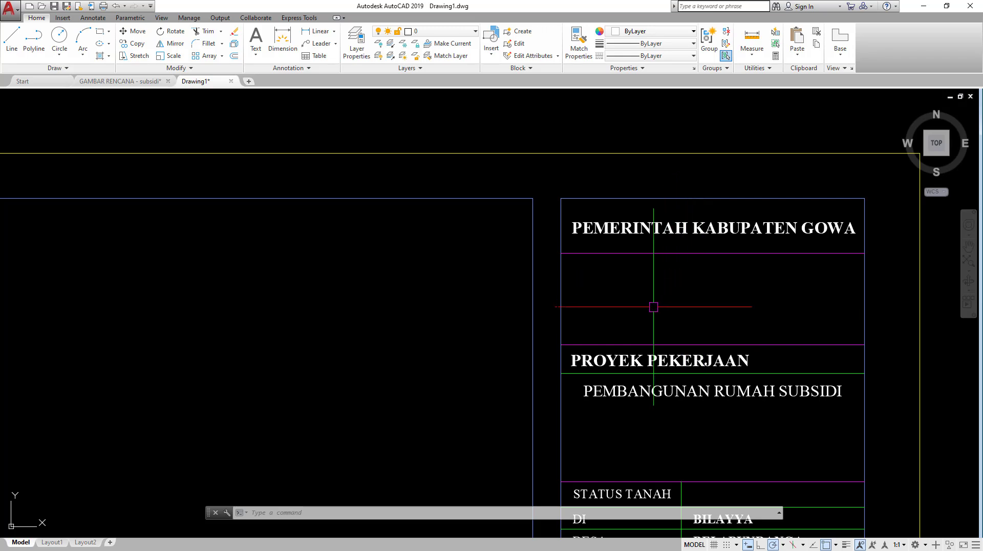
pyautogui.scroll(1, 744, 285)
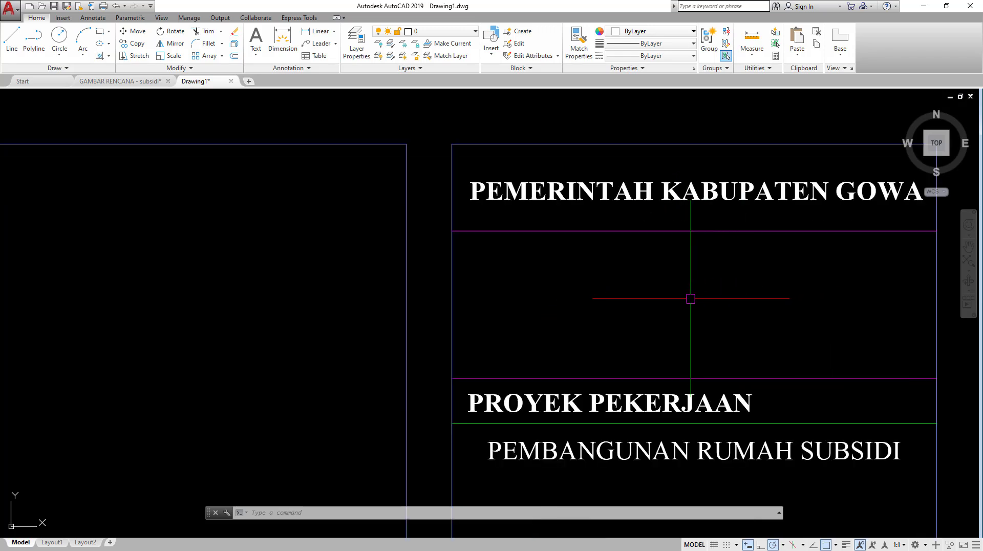
pyautogui.moveTo(690, 298); pyautogui.dragTo(577, 338, button='middle')
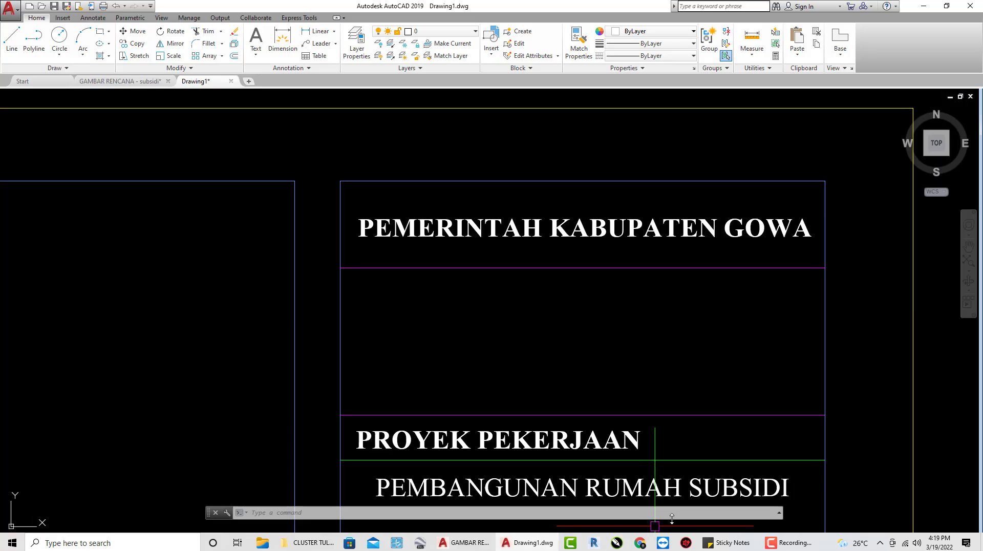
# Launch Chrome and dismiss the recent search suggestions under the Google box.
pyautogui.click(640, 543)
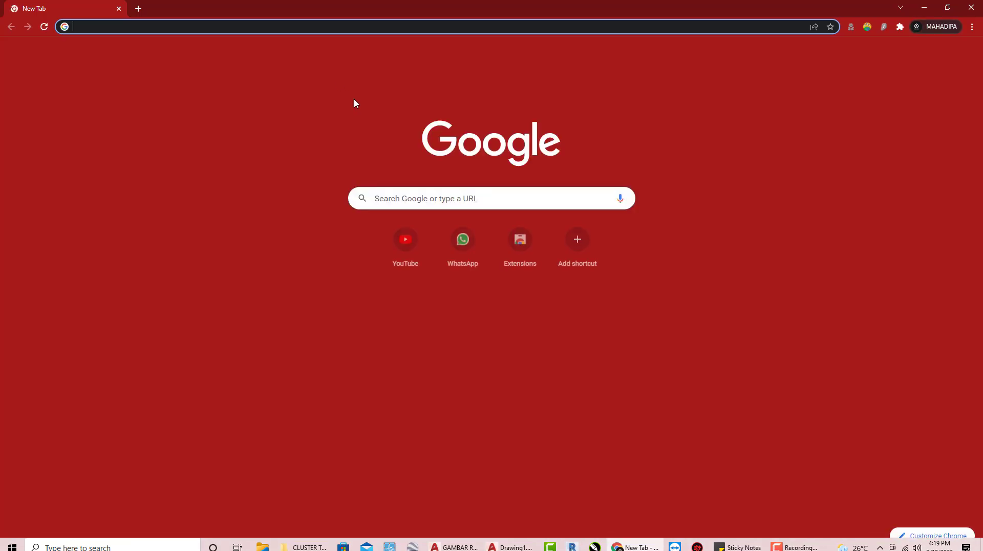
pyautogui.click(439, 200)
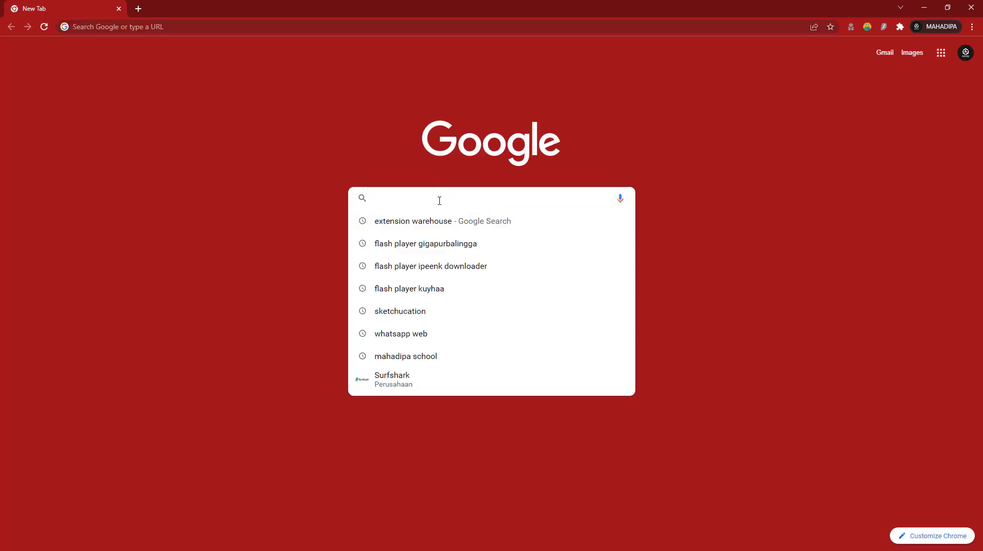
pyautogui.click(676, 139)
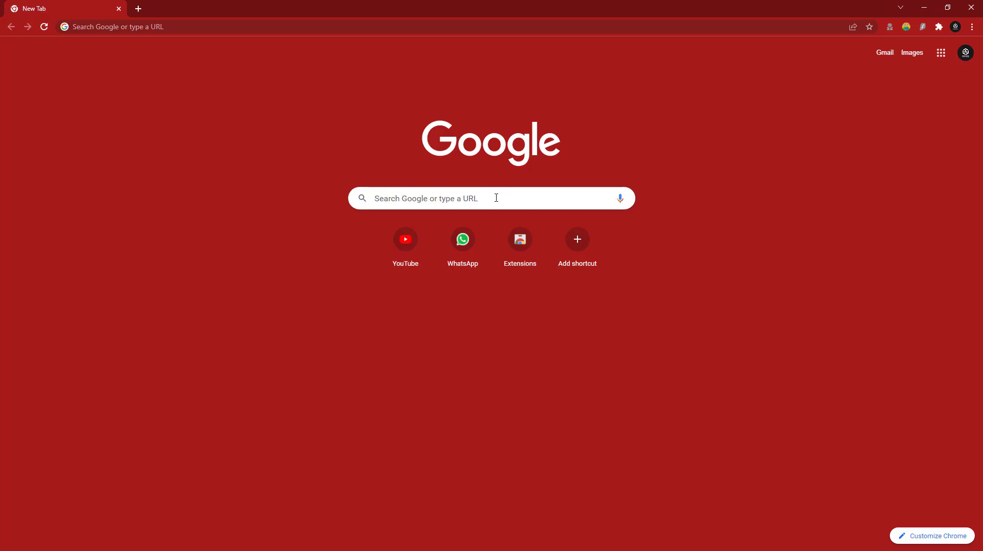
# Search Google for 'logo kabupaten gowa png'.
pyautogui.click(496, 198)
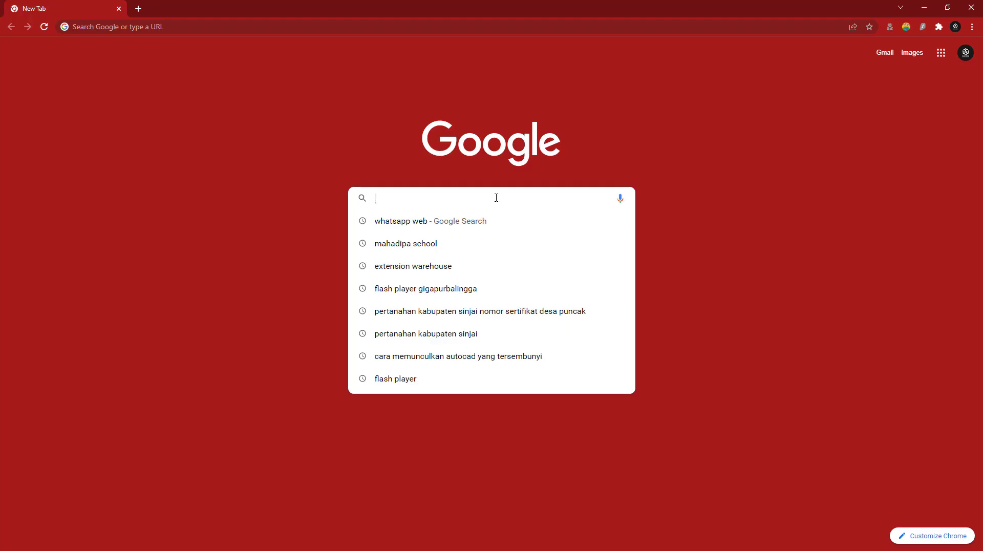
pyautogui.write('logo k')
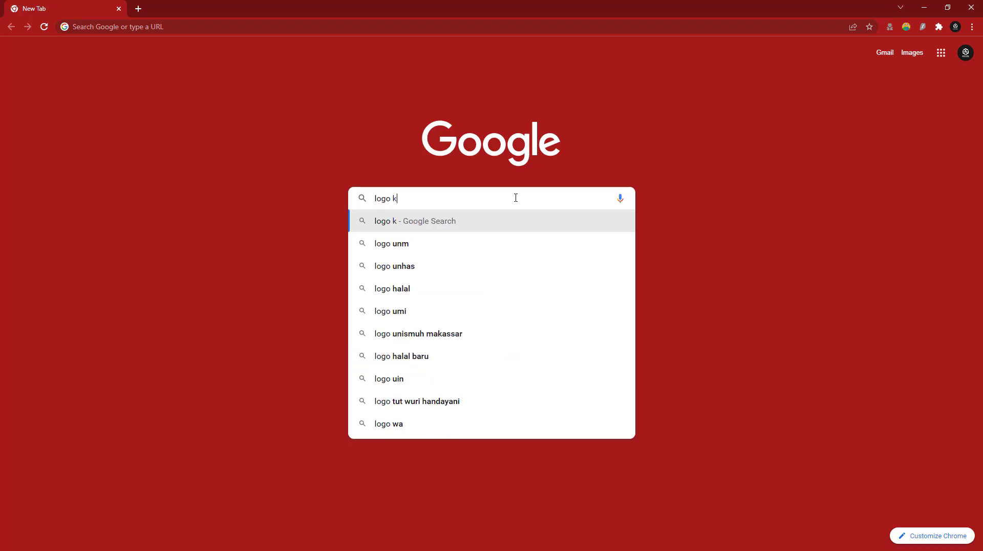
pyautogui.write('abupa')
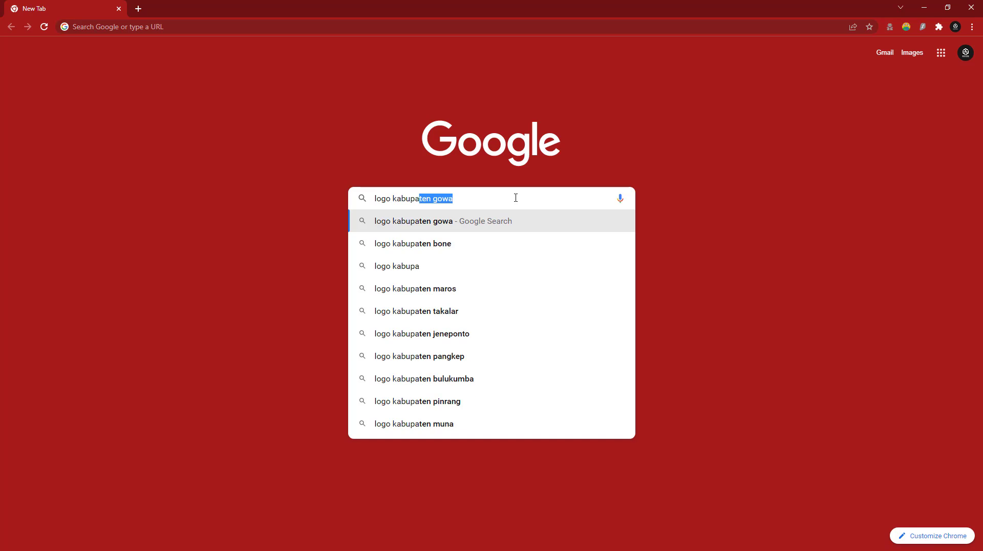
pyautogui.write('ten gowa')
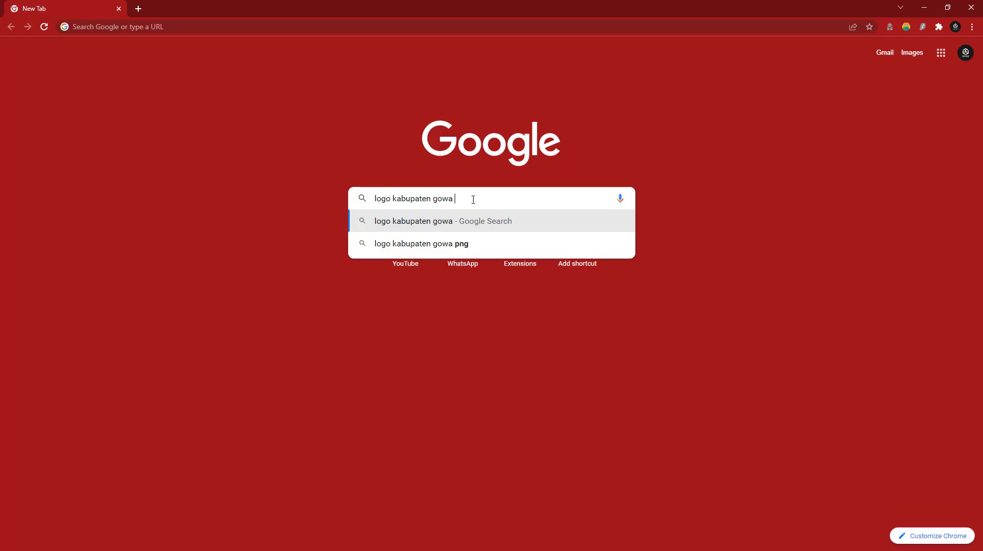
pyautogui.write('op')
pyautogui.press('BackSpace')
pyautogui.press('BackSpace')
pyautogui.write('p')
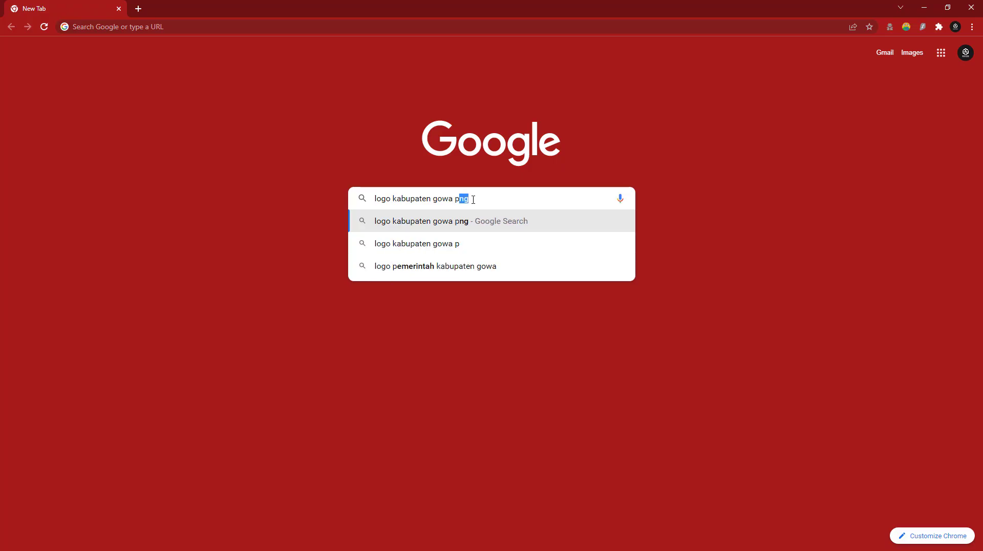
pyautogui.write('ng')
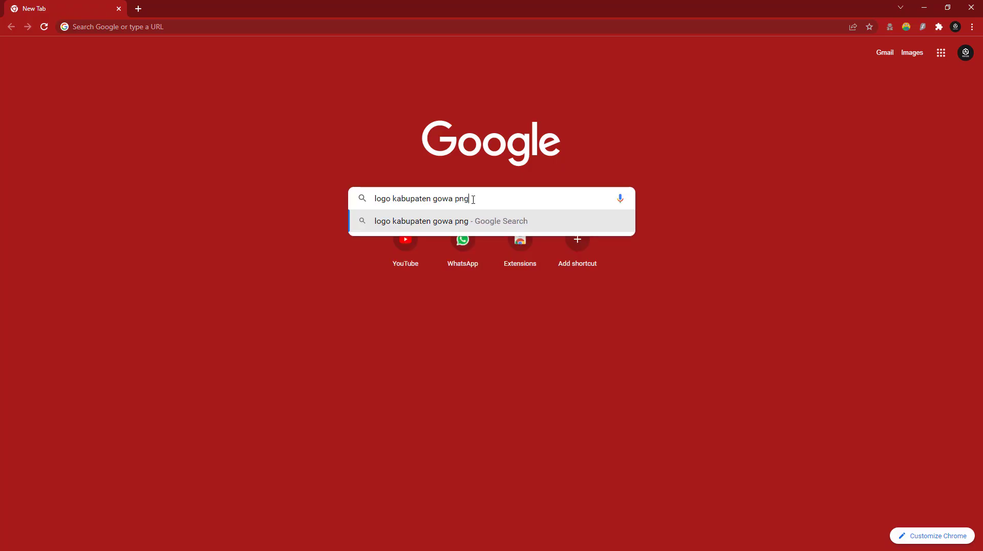
pyautogui.press('Return')
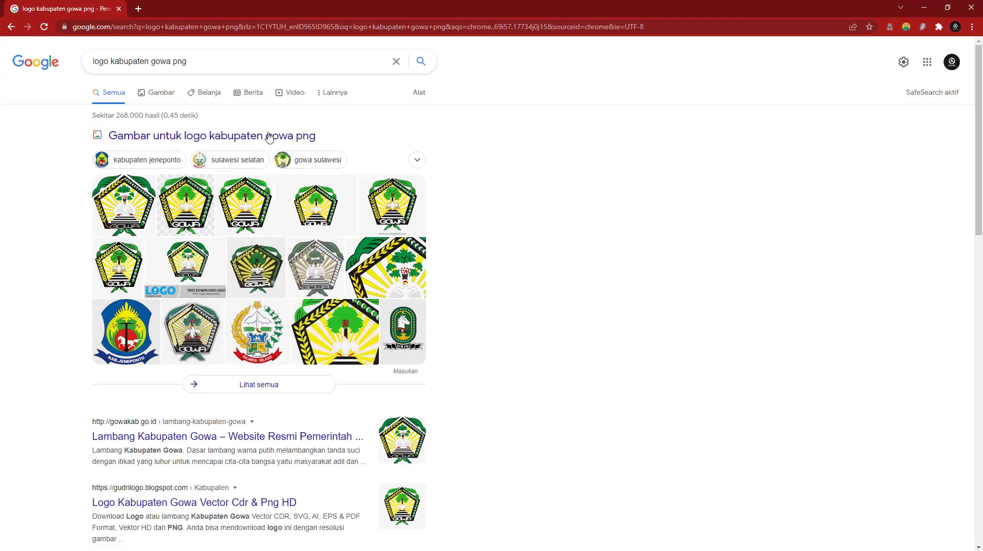
# Switch to Gambar results and open the pngwing.com Gowa logo in the preview pane.
pyautogui.click(161, 95)
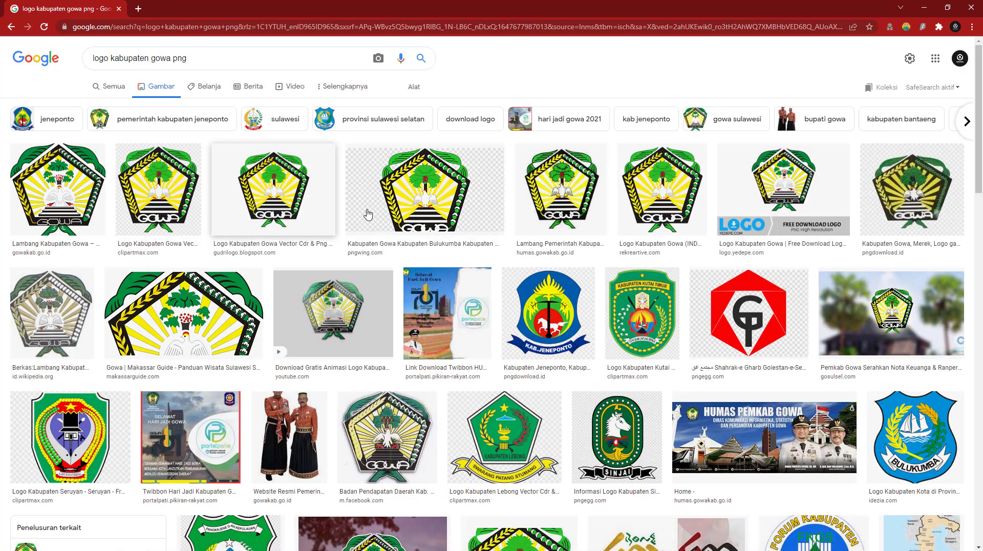
pyautogui.click(371, 189)
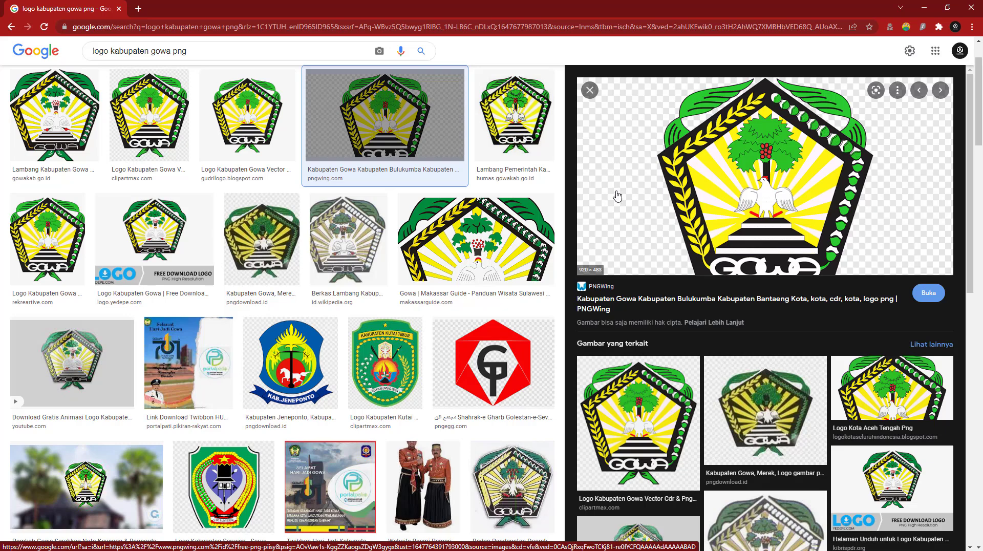
pyautogui.scroll(1, 579, 169)
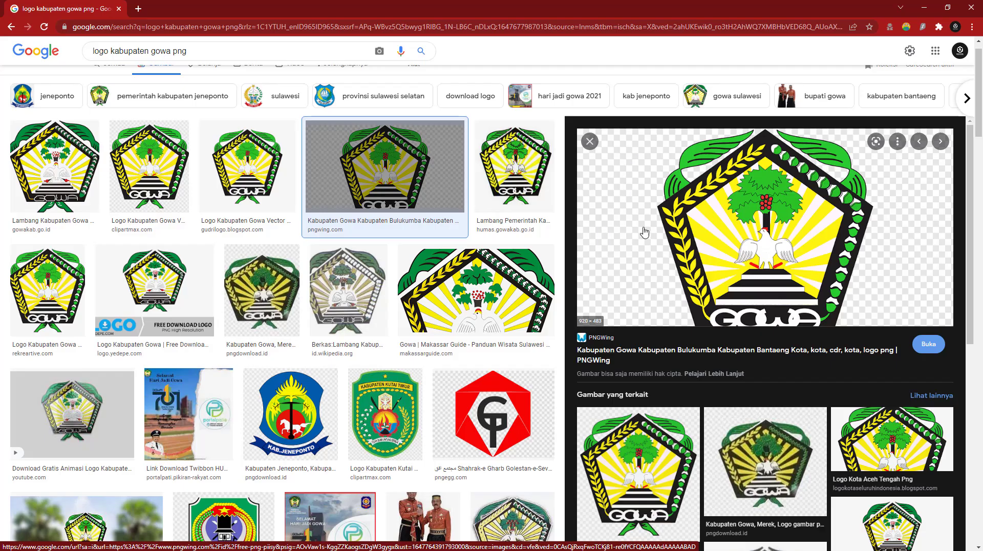
# Save the transparent Gowa logo PNG into Pictures and open the downloaded file.
pyautogui.rightClick(624, 209)
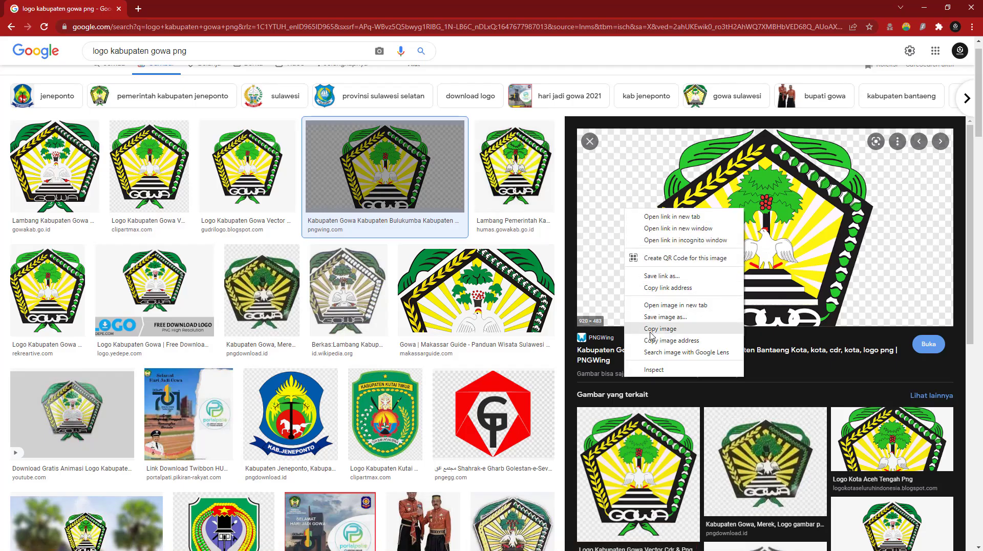
pyautogui.click(654, 317)
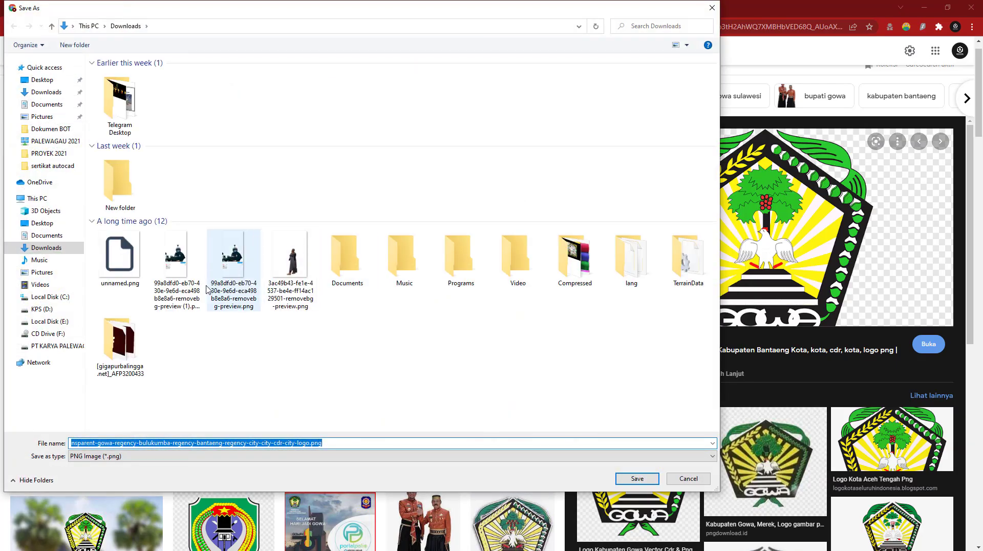
pyautogui.click(44, 262)
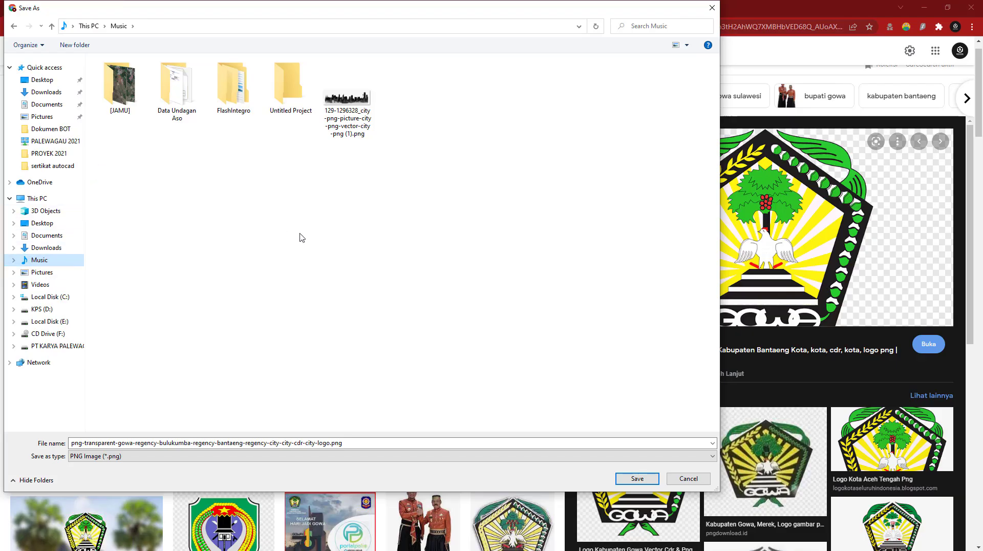
pyautogui.click(50, 274)
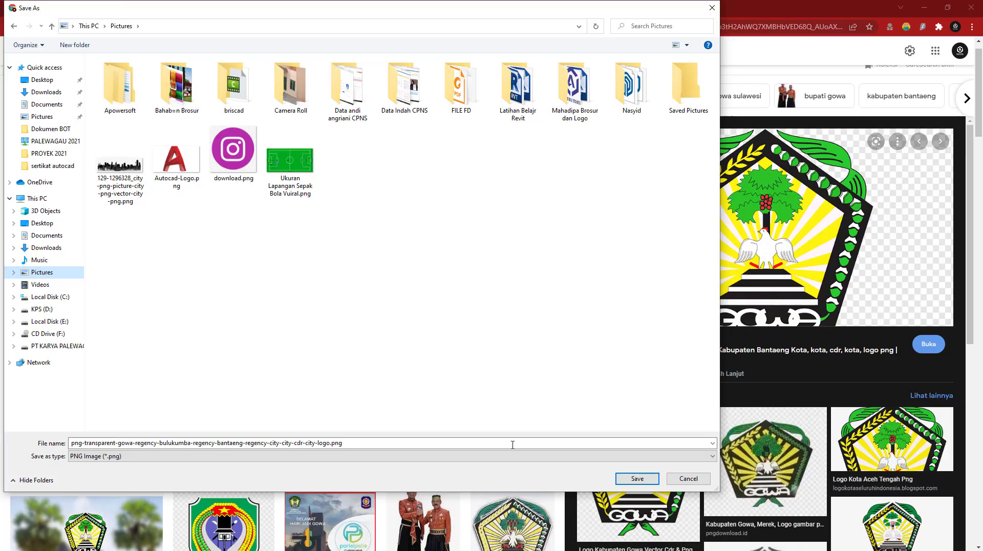
pyautogui.click(637, 479)
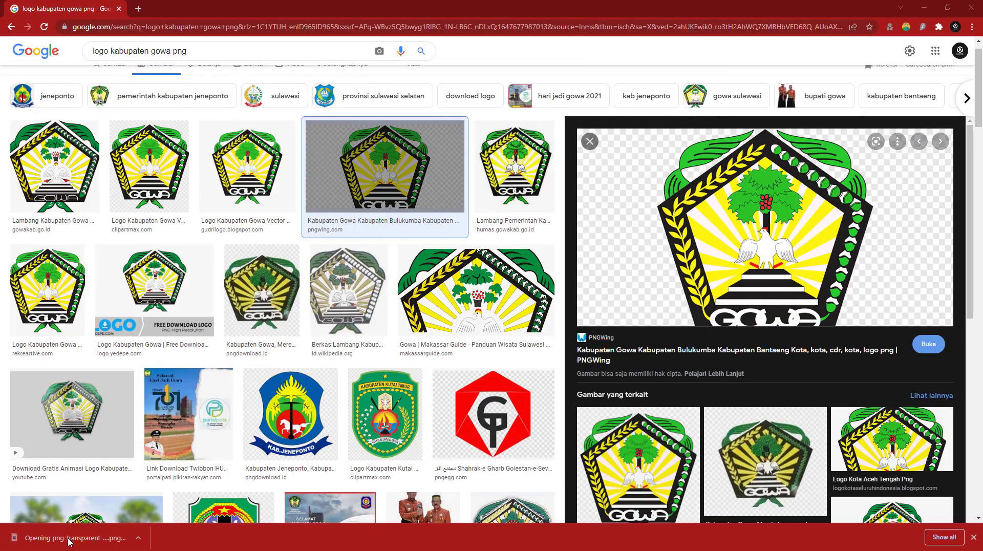
pyautogui.click(69, 540)
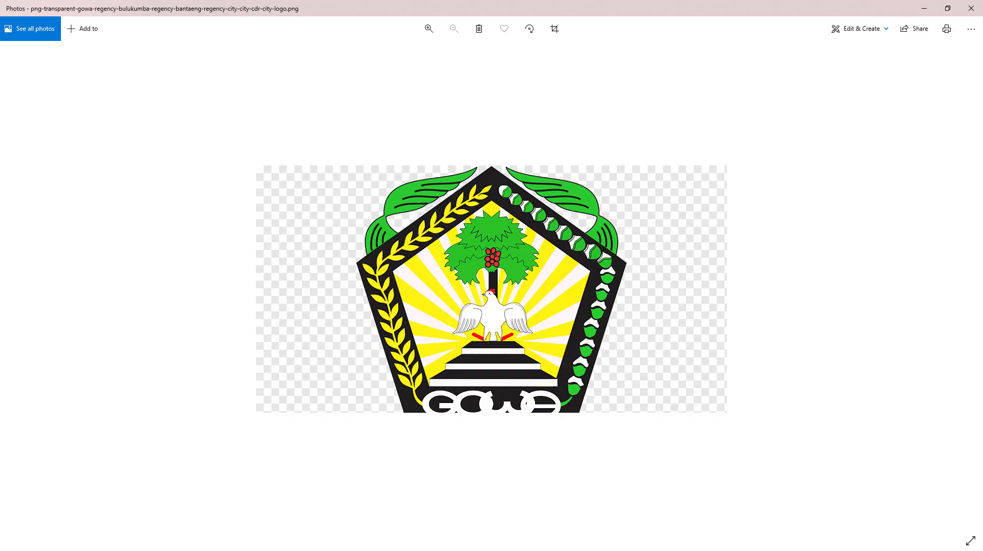
# Close the Photos viewer after checking the downloaded logo.
pyautogui.click(971, 9)
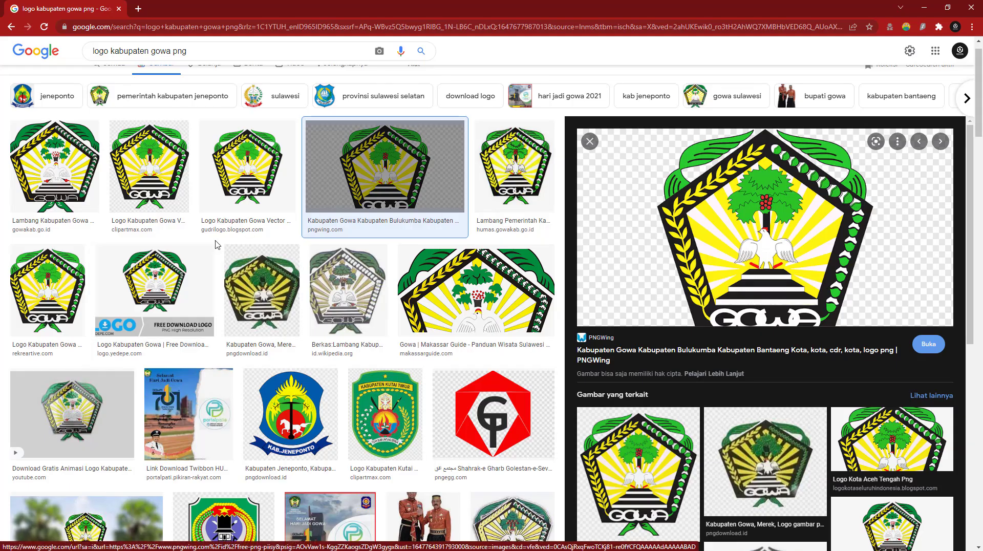
# Preview the rekreartive 'Logo Kabupaten Gowa' image (1.000 × 1.068) and bring up its image menu.
pyautogui.scroll(-1, 334, 290)
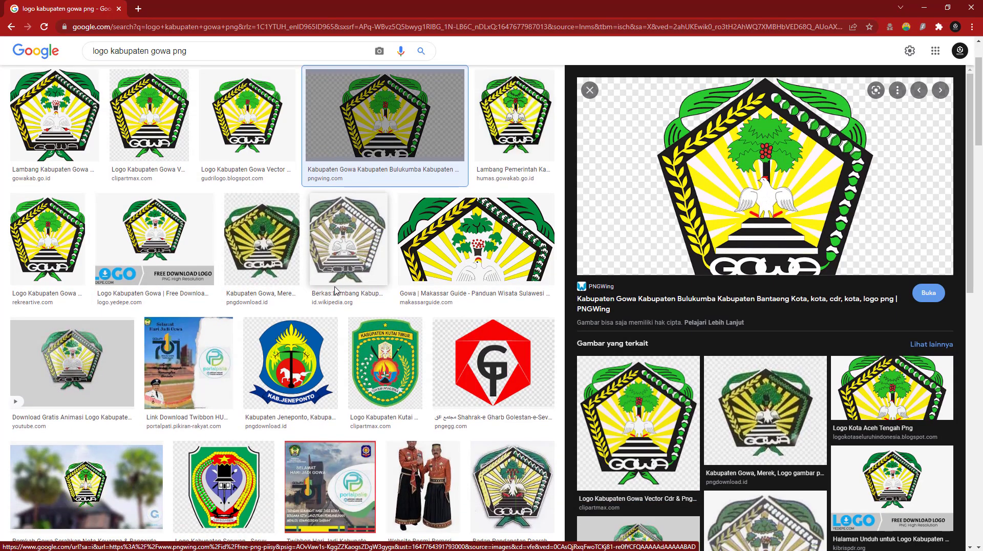
pyautogui.scroll(-2, 335, 290)
pyautogui.scroll(4, 230, 287)
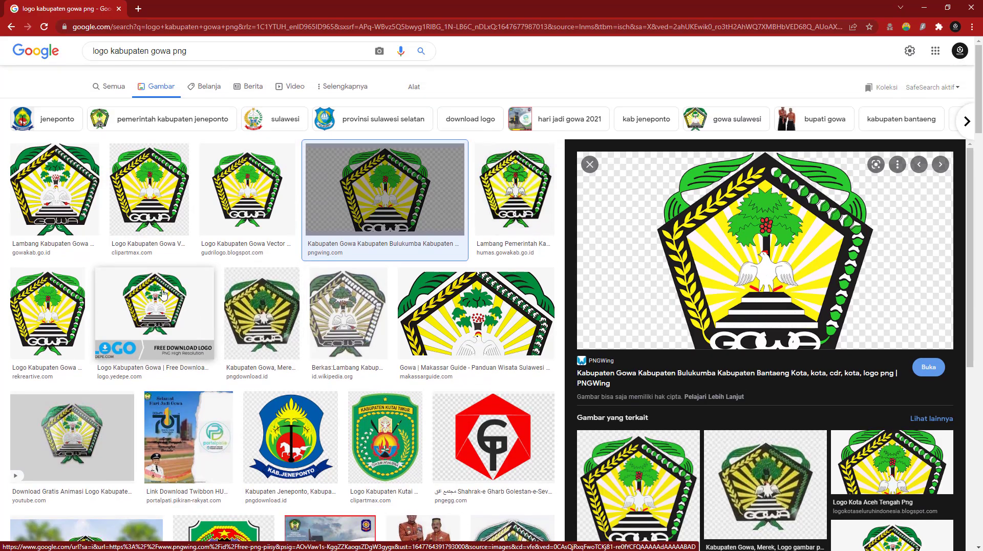
pyautogui.click(46, 313)
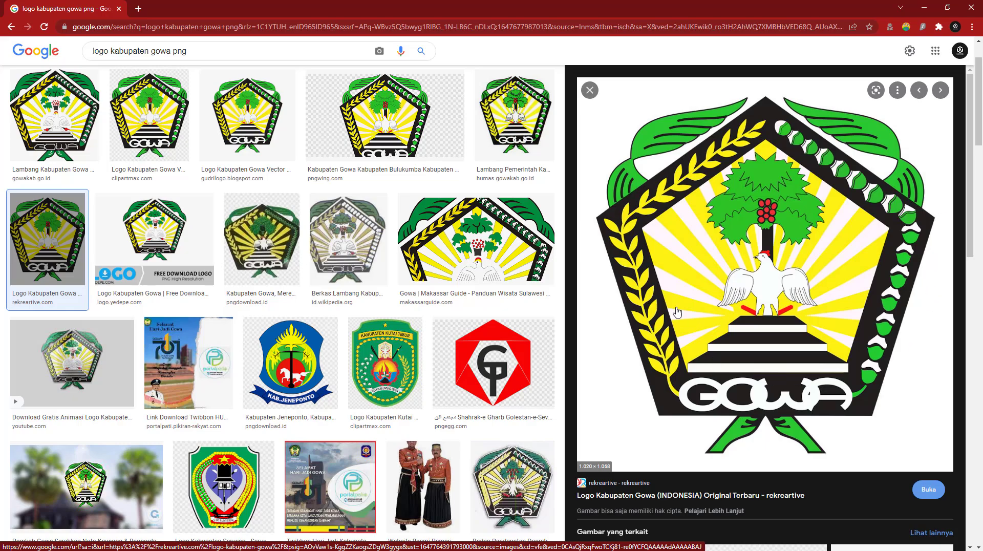
pyautogui.rightClick(591, 283)
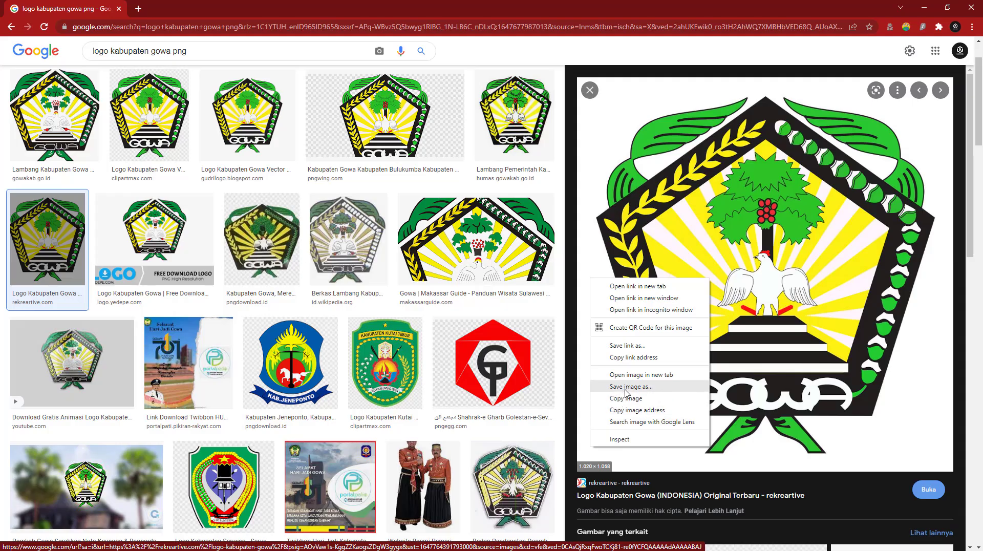
# Save the rekreartive logo as JPEG Logo-Kabupaten-Gowa-INDONESIA-Original.jpg in Pictures.
pyautogui.click(626, 388)
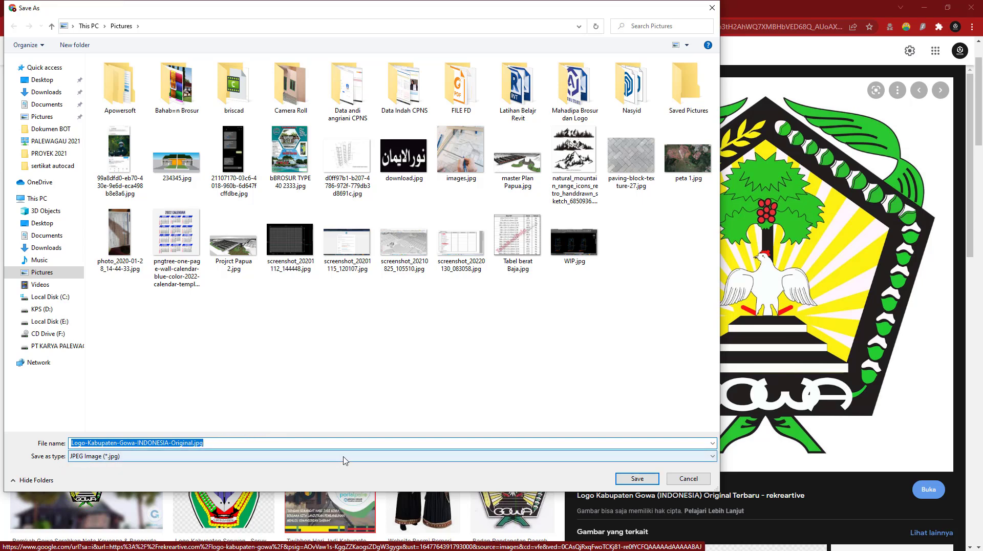
pyautogui.click(344, 457)
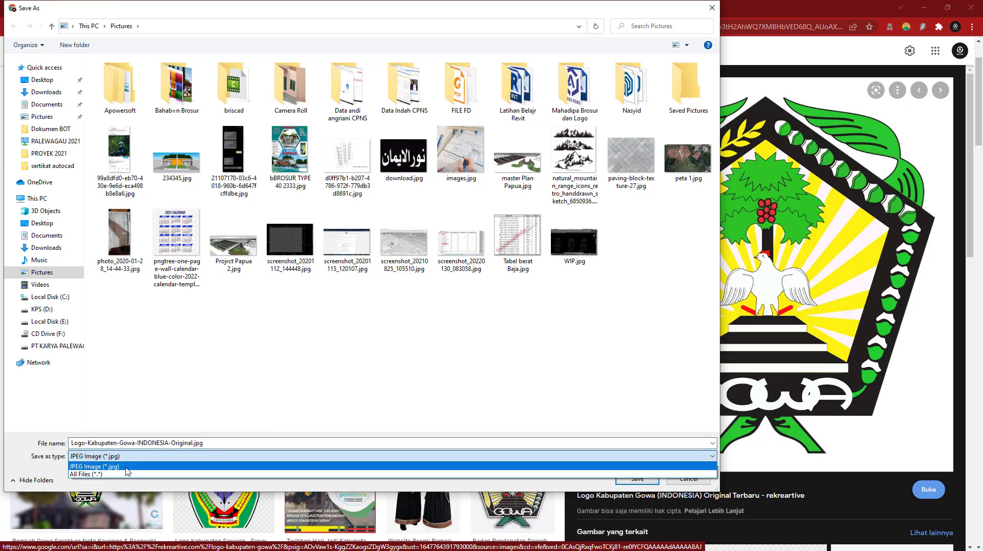
pyautogui.click(102, 467)
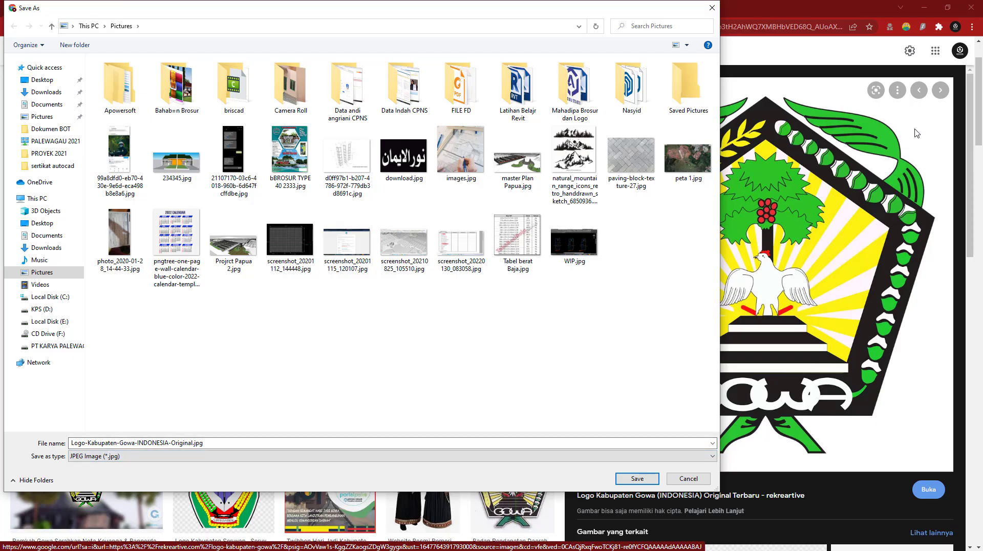
pyautogui.doubleClick(260, 442)
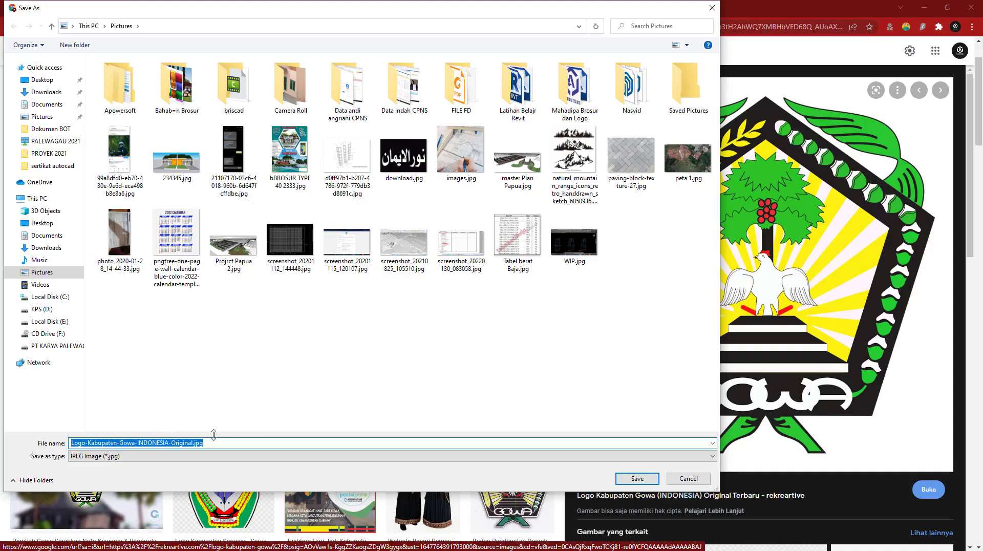
pyautogui.click(635, 478)
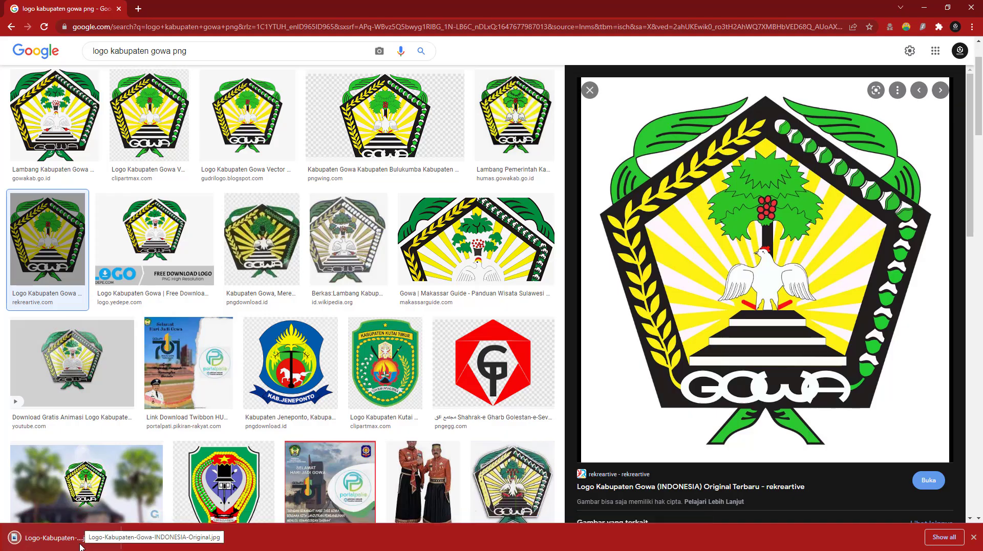
pyautogui.click(71, 542)
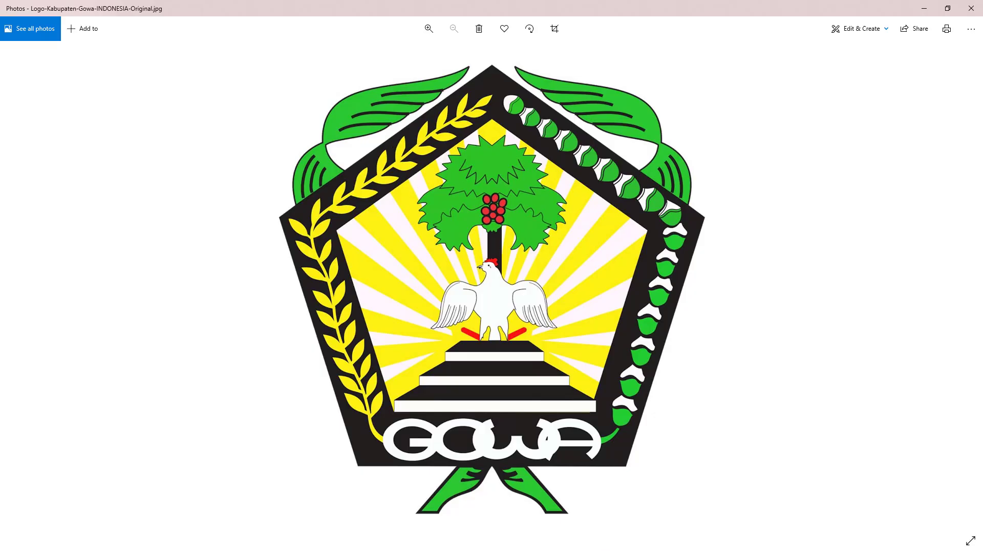
pyautogui.click(970, 8)
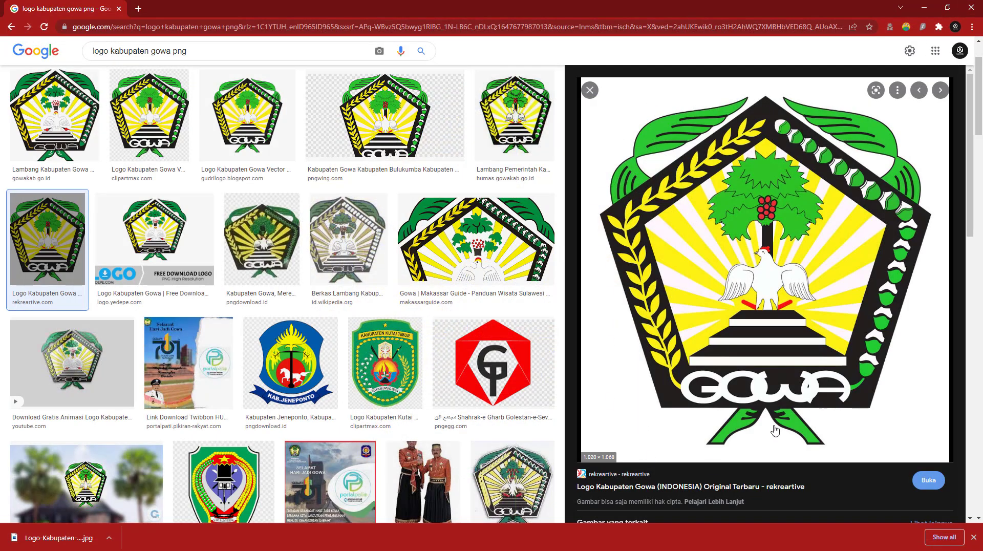
pyautogui.scroll(2, 220, 240)
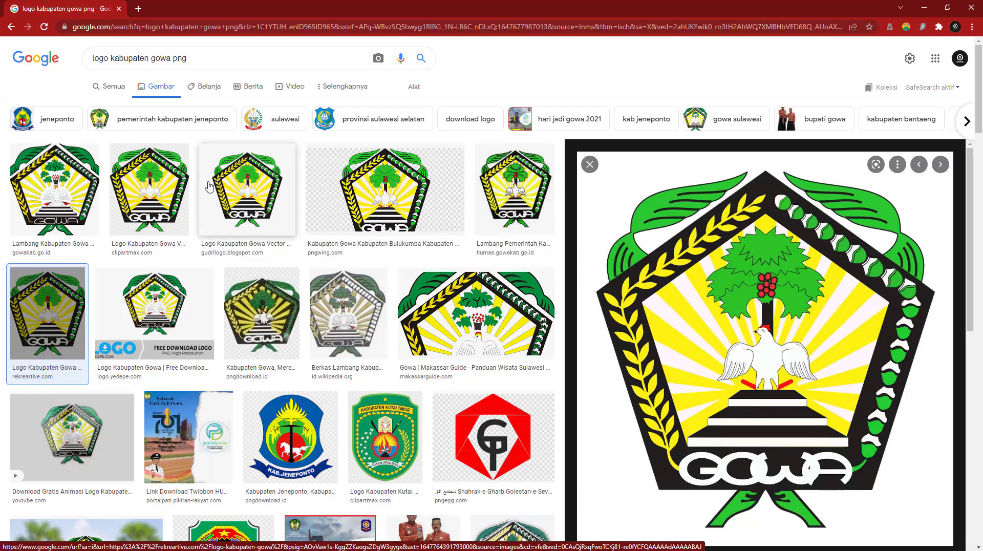
pyautogui.scroll(-2, 153, 215)
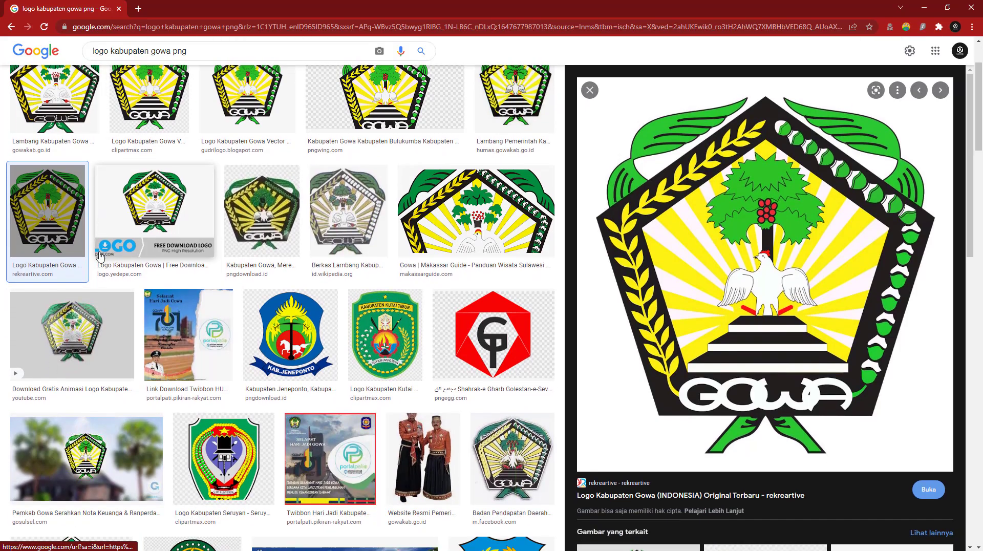
pyautogui.scroll(-1, 103, 266)
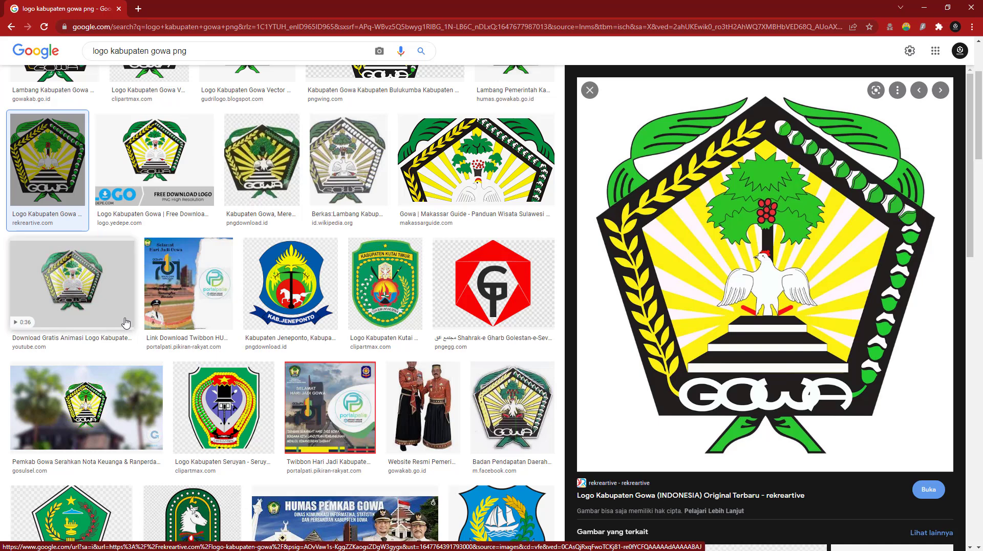
pyautogui.scroll(3, 154, 320)
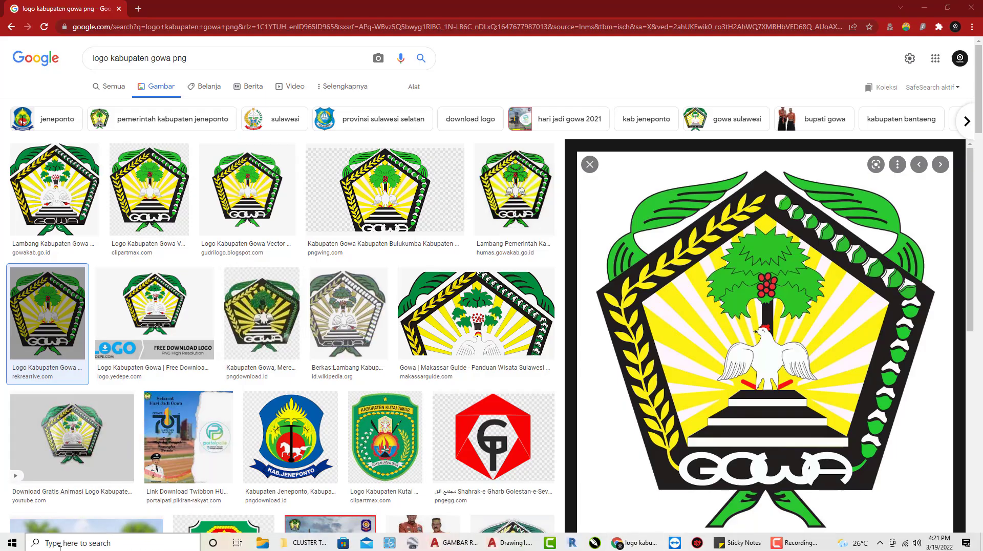
# Search Windows for 'phot' and launch Adobe Photoshop CC 2019.
pyautogui.click(59, 543)
pyautogui.write('phot')
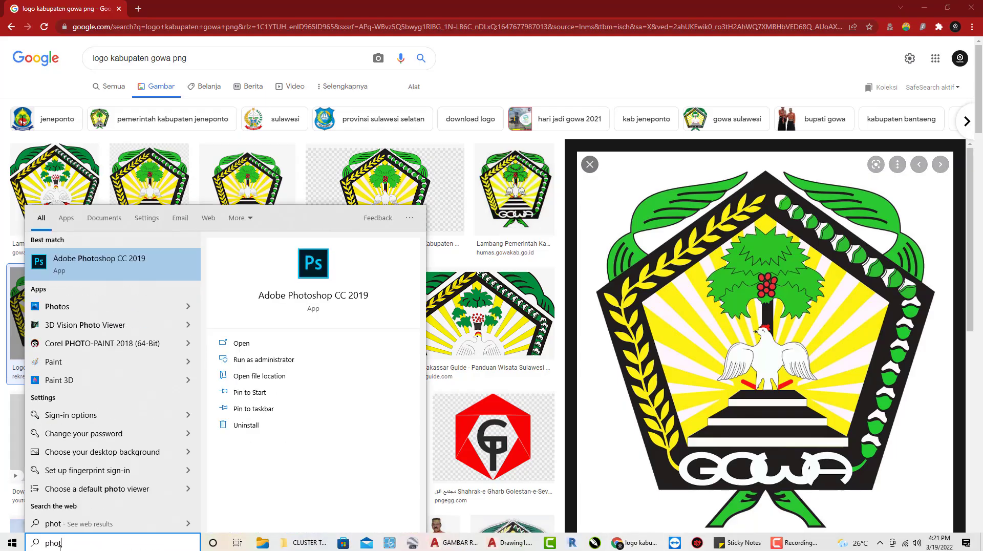
pyautogui.press('Return')
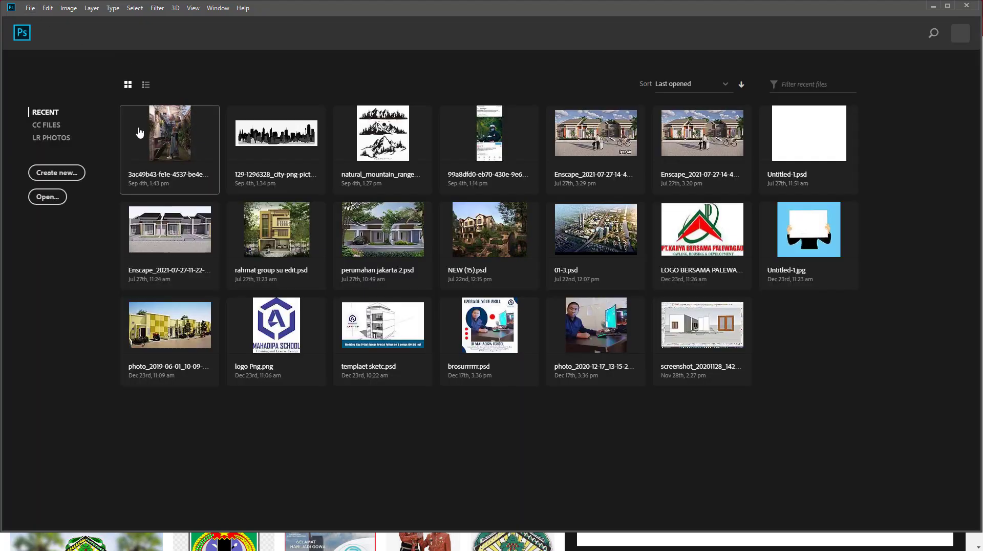
# Open Logo-Kabupaten-Gowa-INDONESIA-Original.jpg from the Pictures folder via File > Open.
pyautogui.click(31, 7)
pyautogui.click(40, 30)
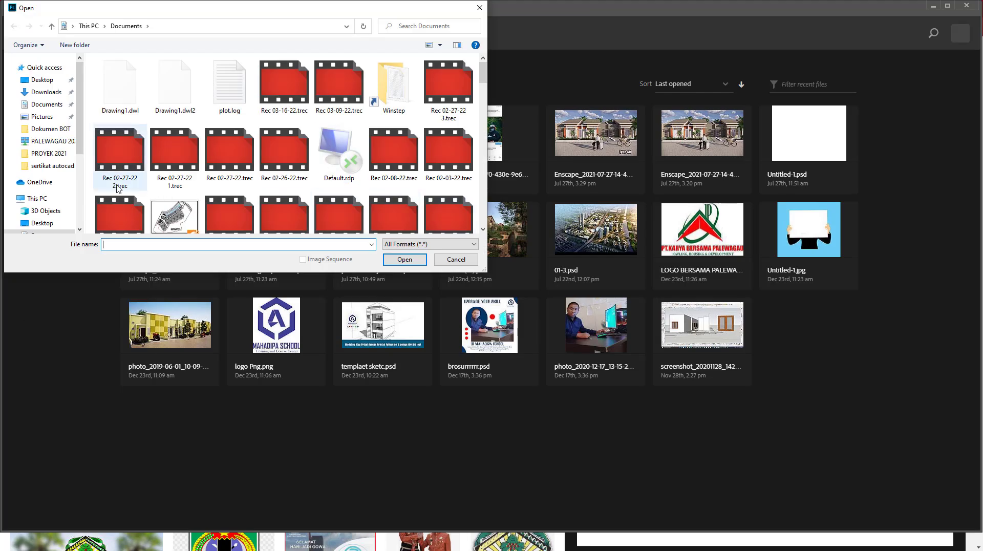
pyautogui.click(48, 116)
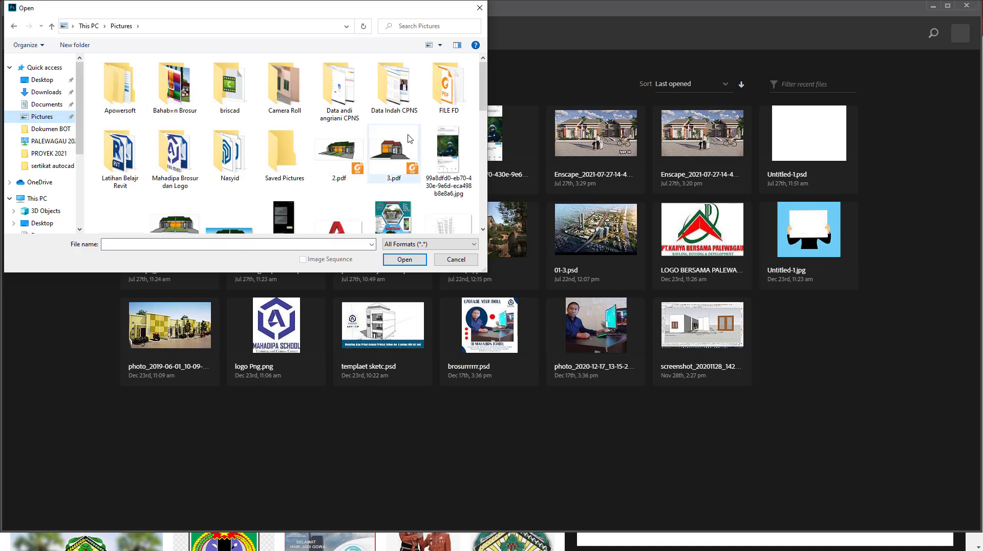
pyautogui.scroll(-3, 482, 103)
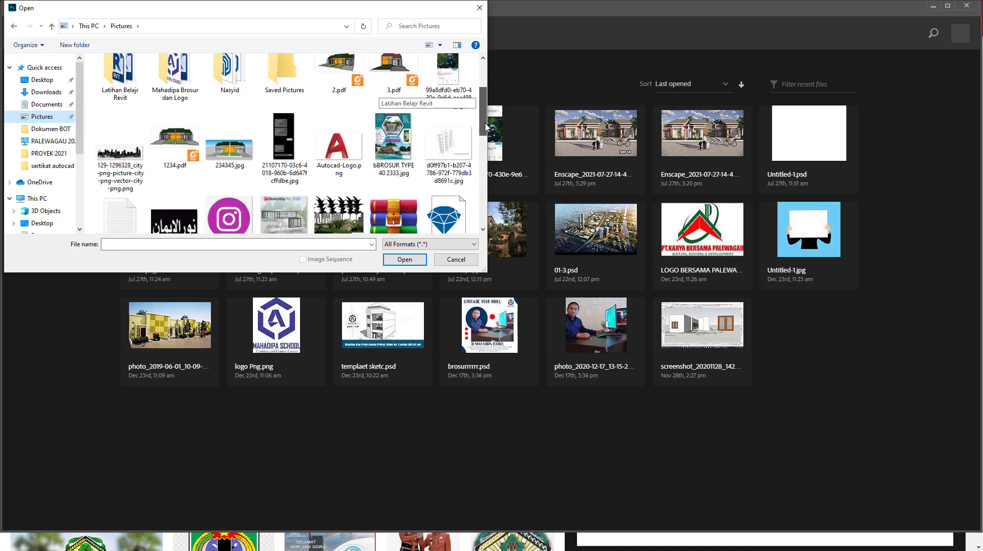
pyautogui.moveTo(523, 304); pyautogui.dragTo(629, 380)
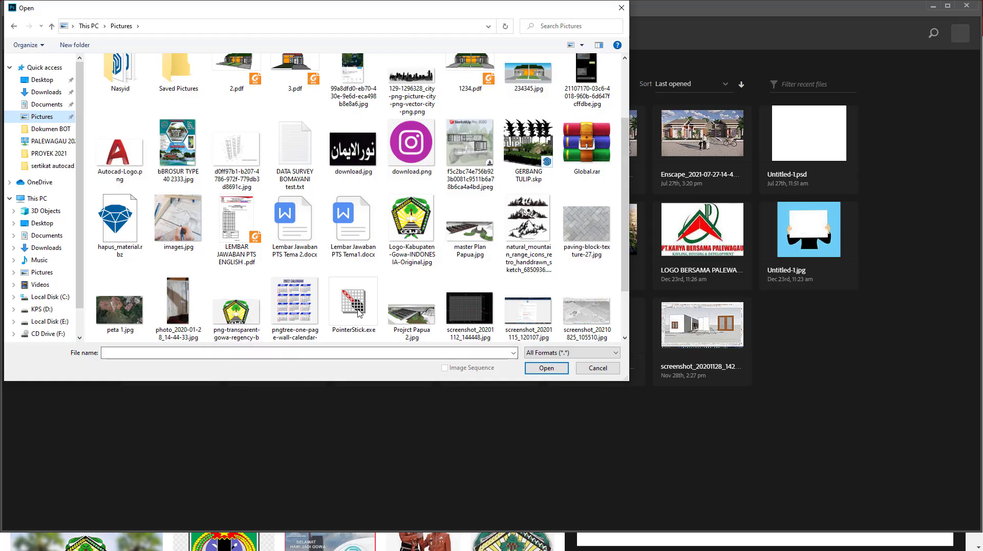
pyautogui.click(422, 239)
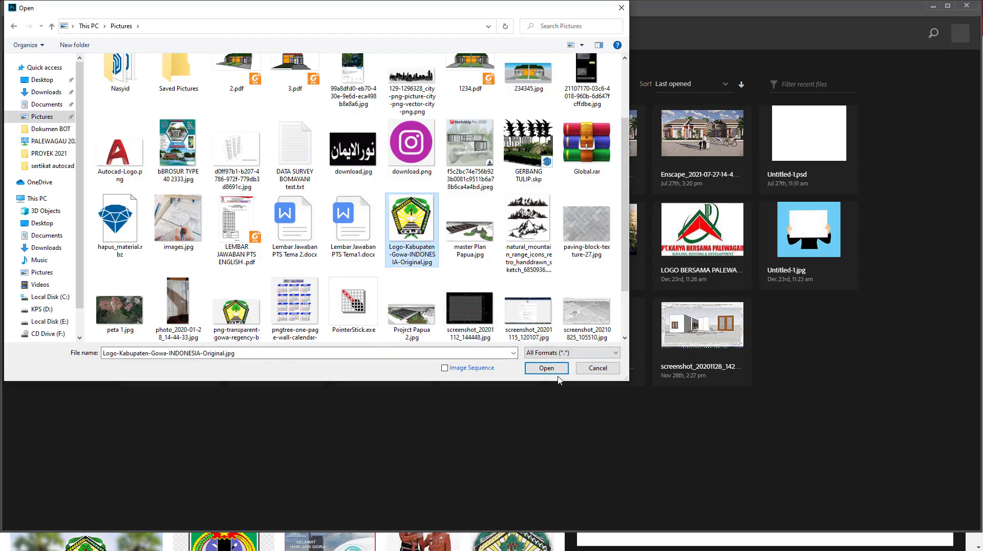
pyautogui.click(546, 367)
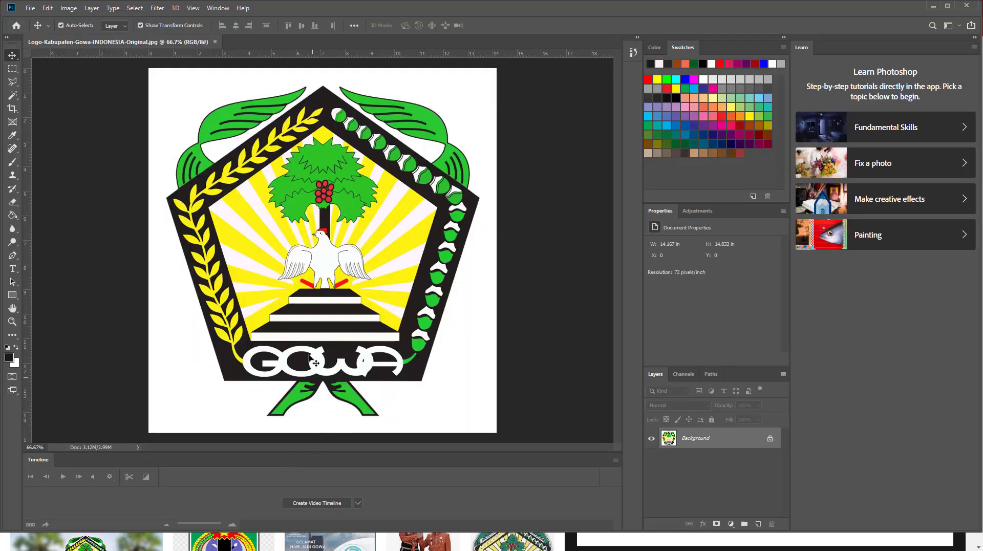
pyautogui.moveTo(453, 542)
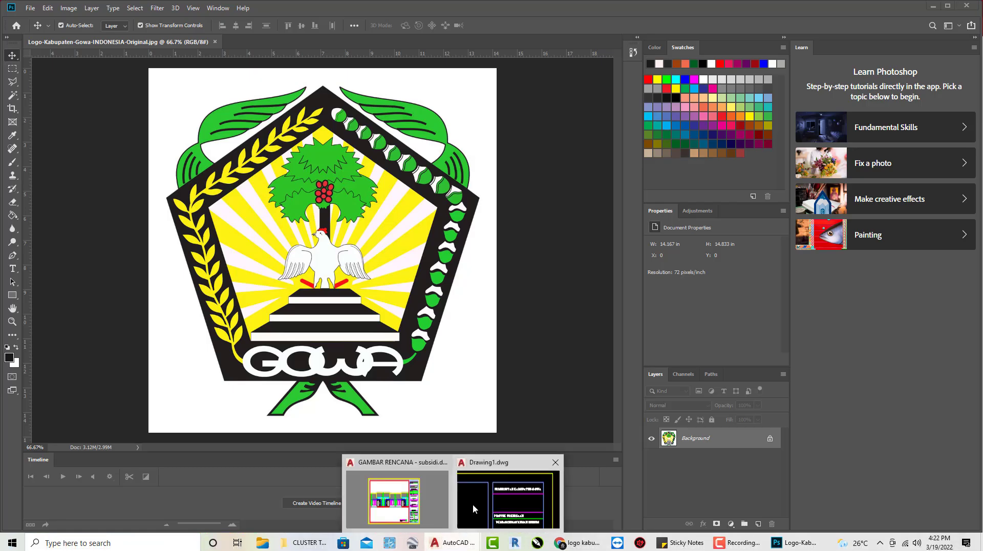
# Glance at the AutoCAD drawing, then return to the Gowa logo in Photoshop.
pyautogui.click(477, 500)
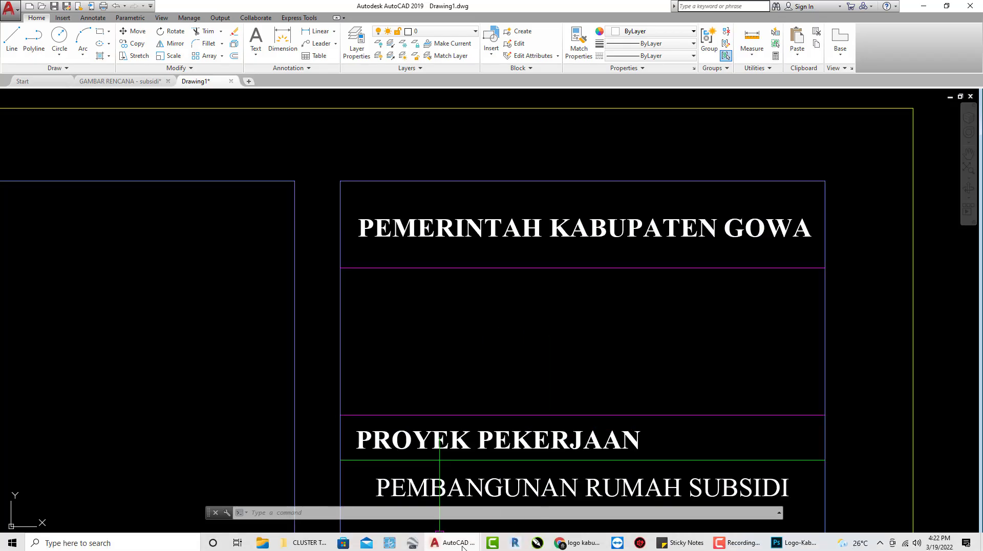
pyautogui.click(793, 543)
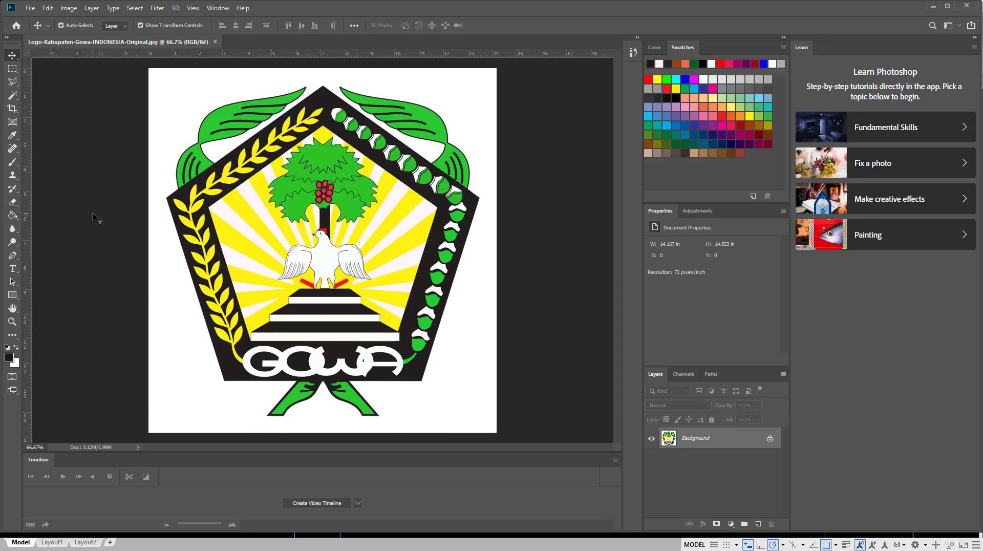
# Erase the Gowa logo's white background to transparency with the Magic Eraser Tool.
pyautogui.click(17, 208)
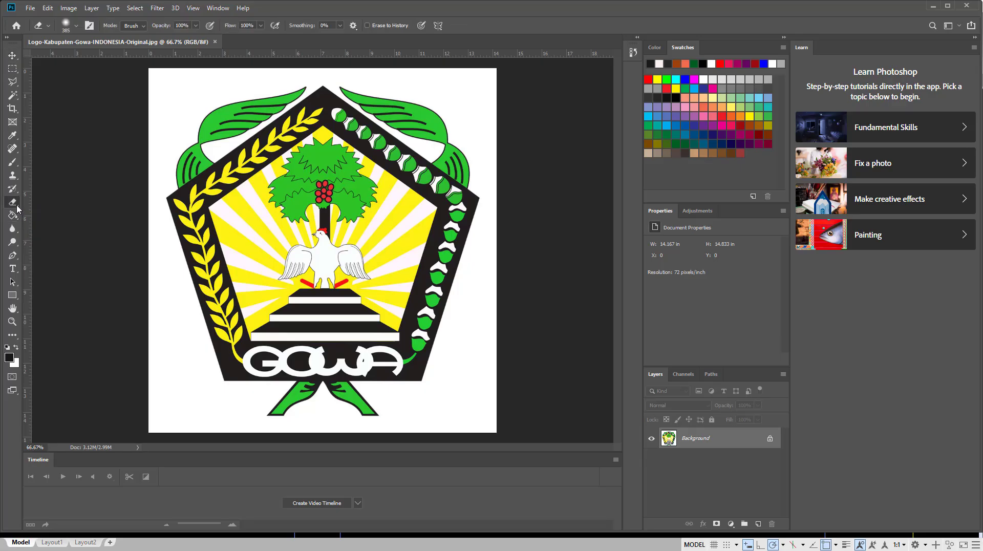
pyautogui.rightClick(17, 208)
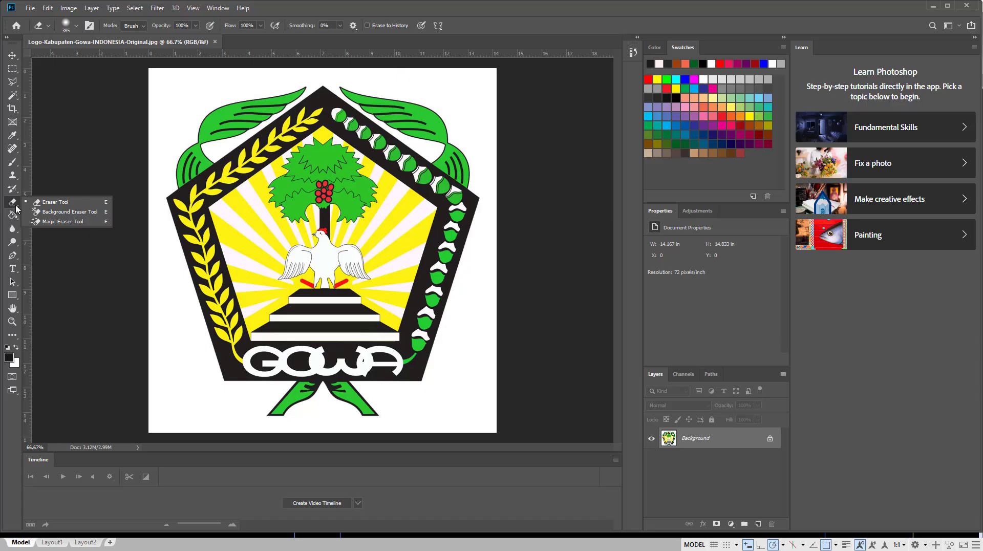
pyautogui.click(62, 221)
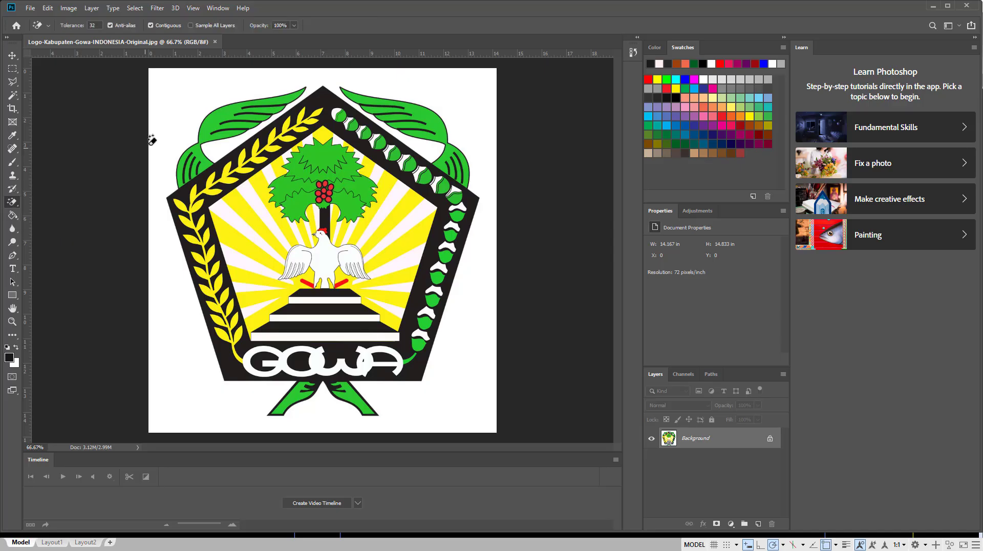
pyautogui.click(188, 98)
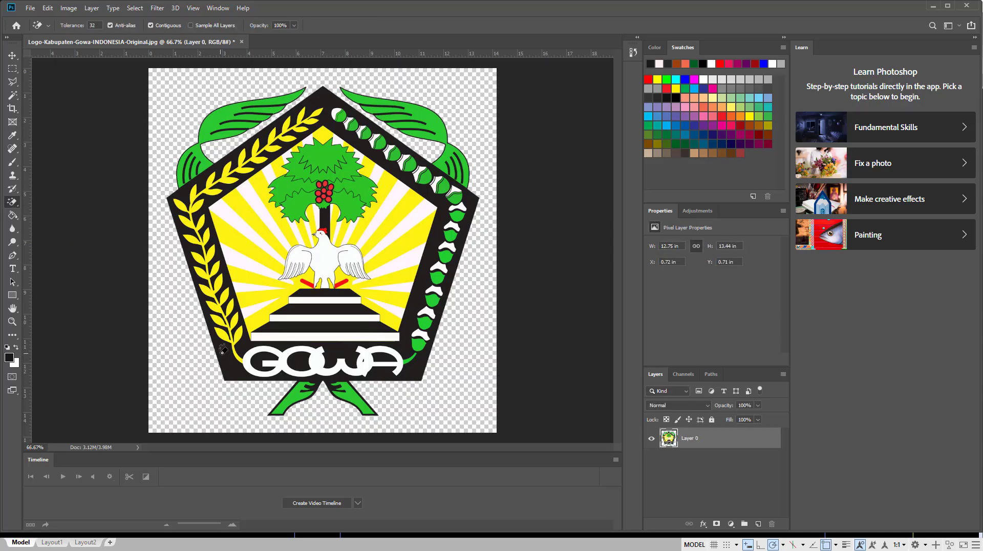
pyautogui.click(13, 55)
# Save the transparent logo as a PNG named 'logo kabupatem gowa' in Pictures, then switch to AutoCAD.
pyautogui.click(30, 8)
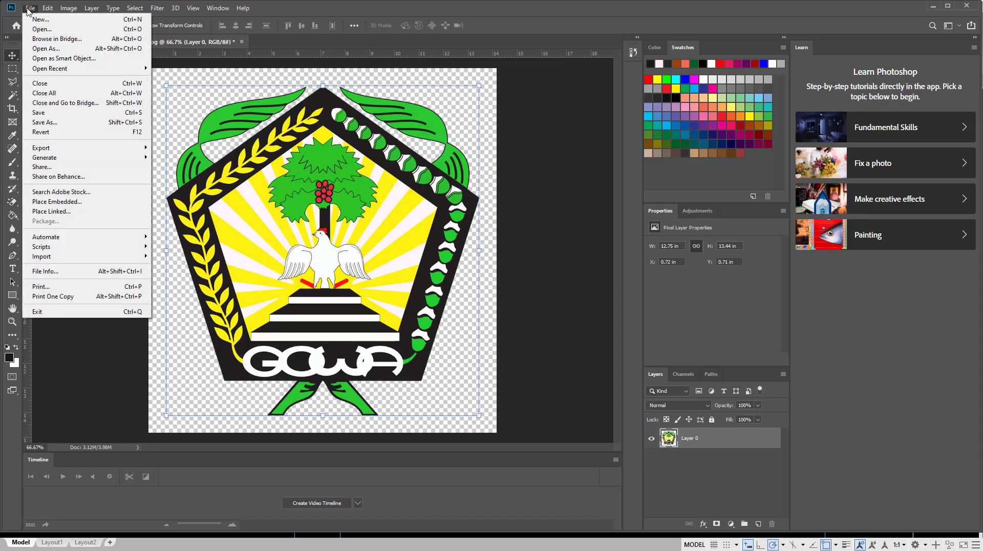
pyautogui.click(44, 122)
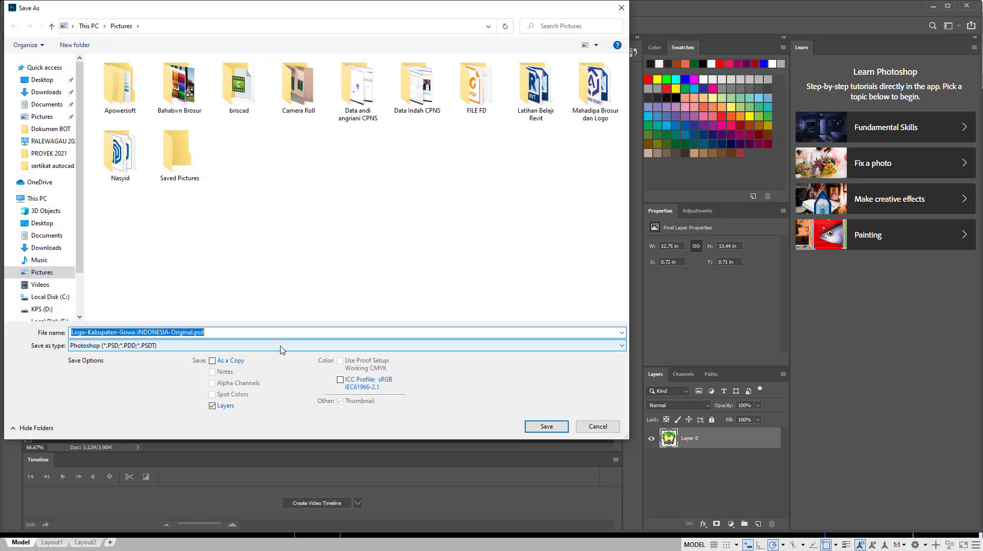
pyautogui.click(281, 350)
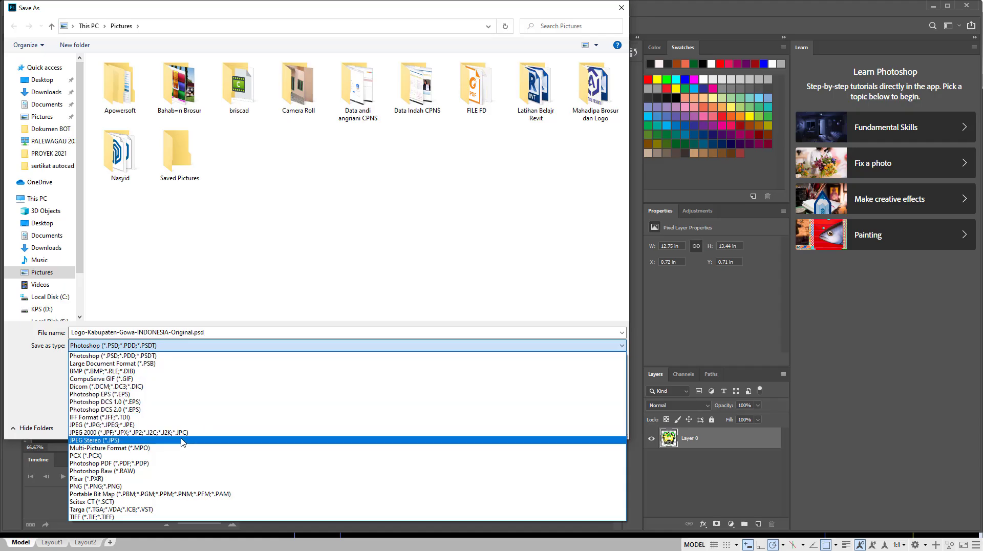
pyautogui.click(85, 486)
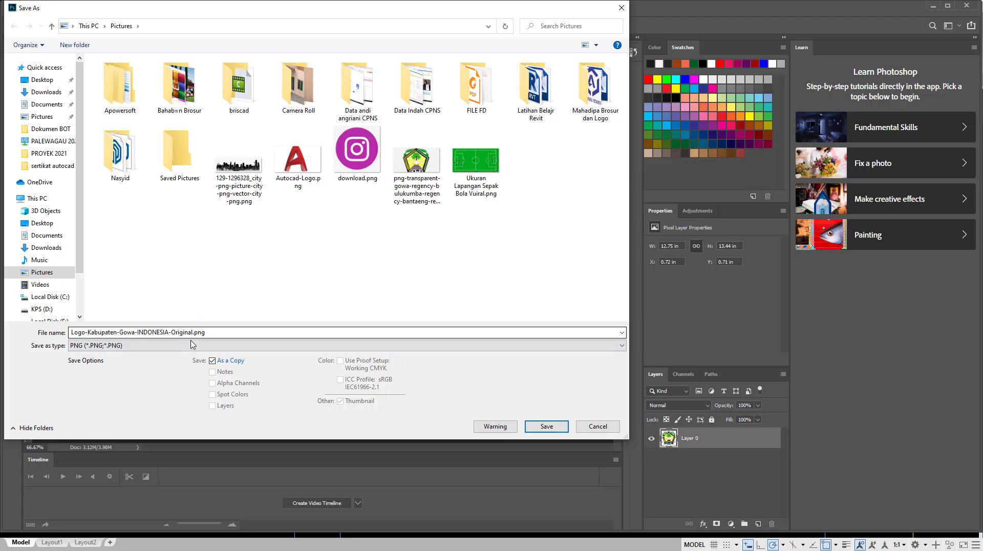
pyautogui.doubleClick(224, 333)
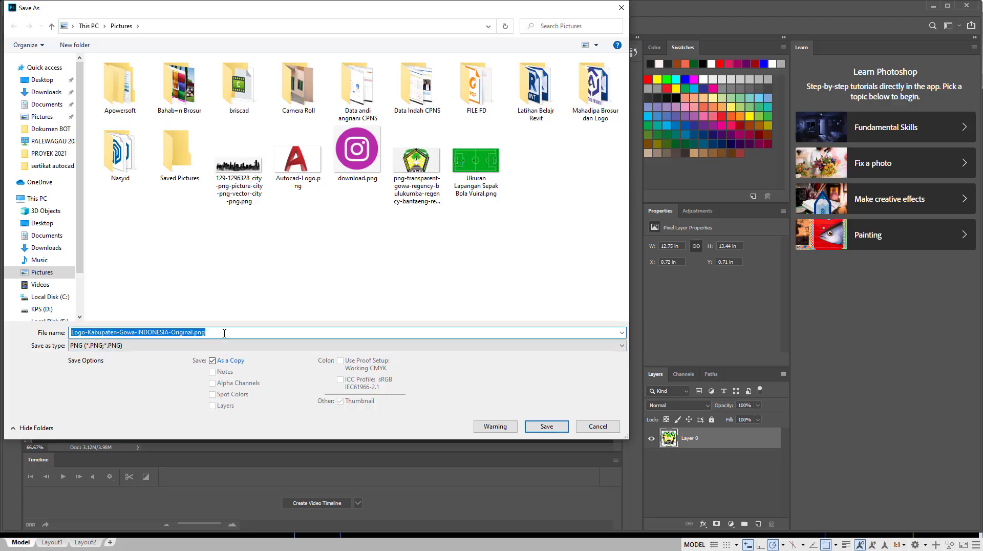
pyautogui.write('logo kabupatem gowa')
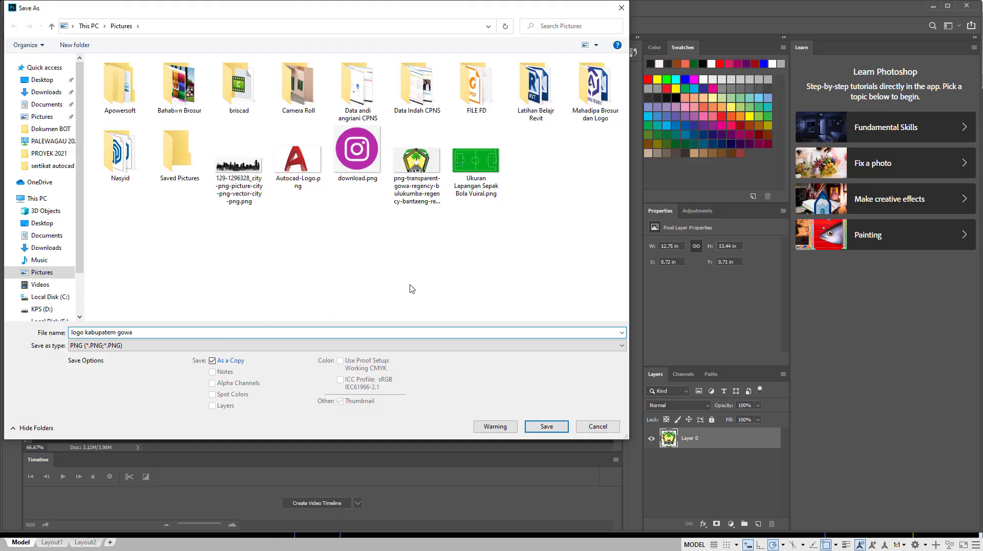
pyautogui.moveTo(338, 10)
pyautogui.mouseDown()
pyautogui.moveTo(666, 61)
pyautogui.moveTo(517, 32)
pyautogui.mouseUp()
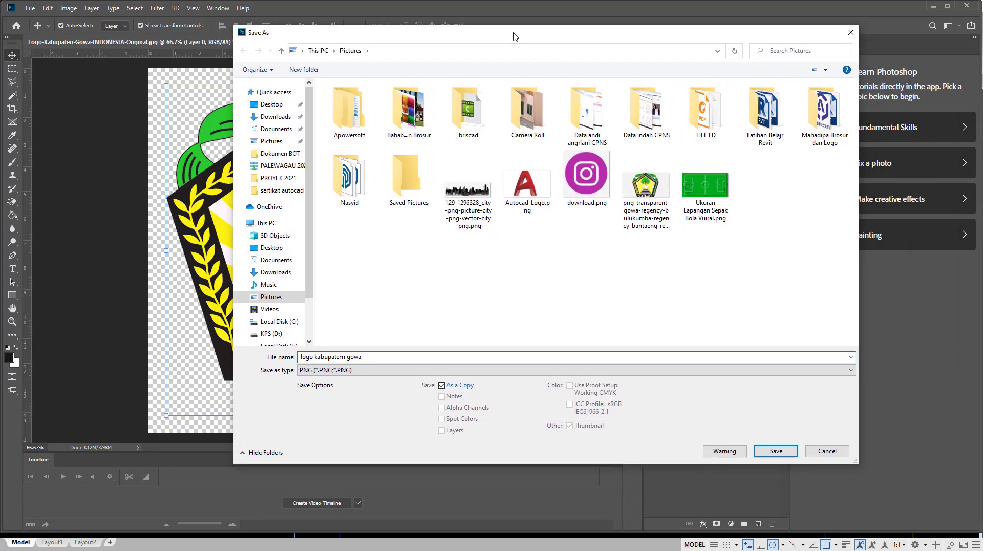
pyautogui.click(777, 450)
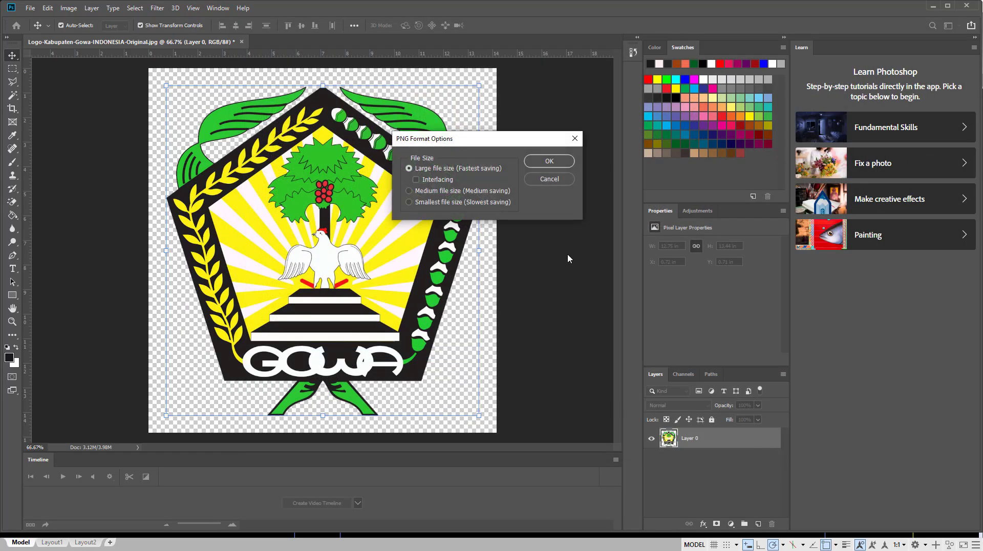
pyautogui.click(555, 162)
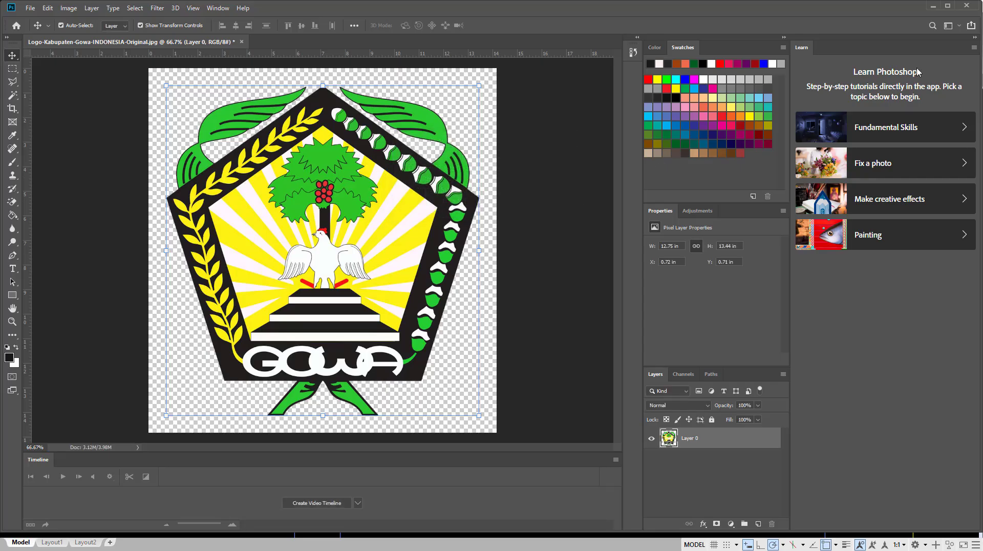
pyautogui.click(933, 8)
# Pan to the empty title-block cell below PEMERINTAH KABUPATEN GOWA.
pyautogui.scroll(-2, 568, 292)
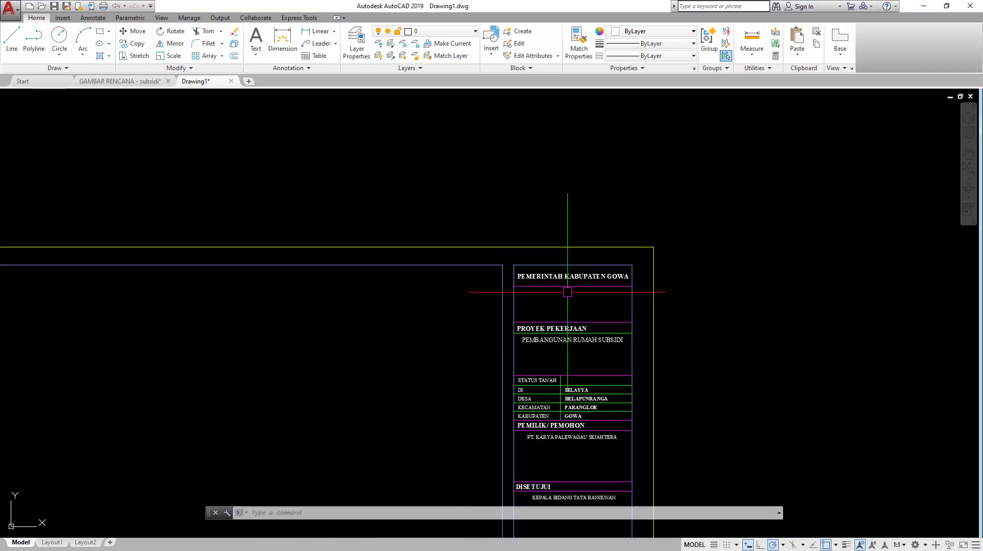
pyautogui.scroll(2, 566, 228)
pyautogui.moveTo(541, 237); pyautogui.dragTo(553, 216, button='middle')
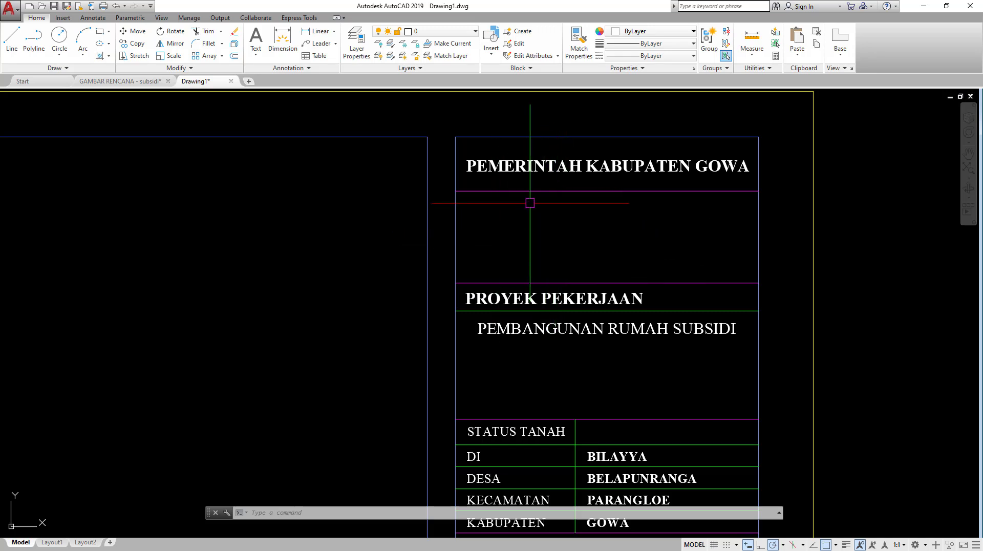
pyautogui.click(507, 205)
pyautogui.click(509, 220)
pyautogui.write('ATT')
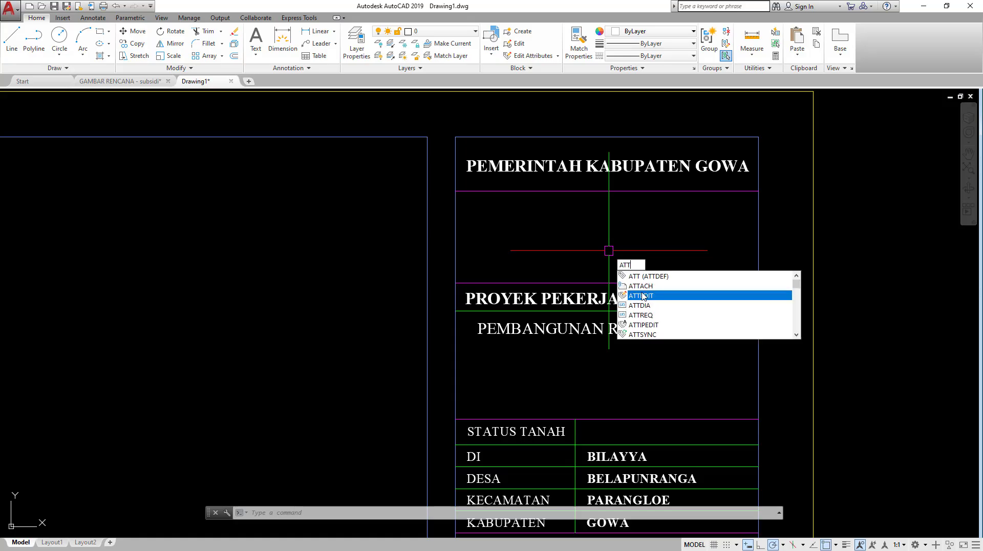
# Attach Logo-Kabupaten-Gowa-INDONESIA-Original.jpg from the Pictures library with ATTACH.
pyautogui.click(639, 289)
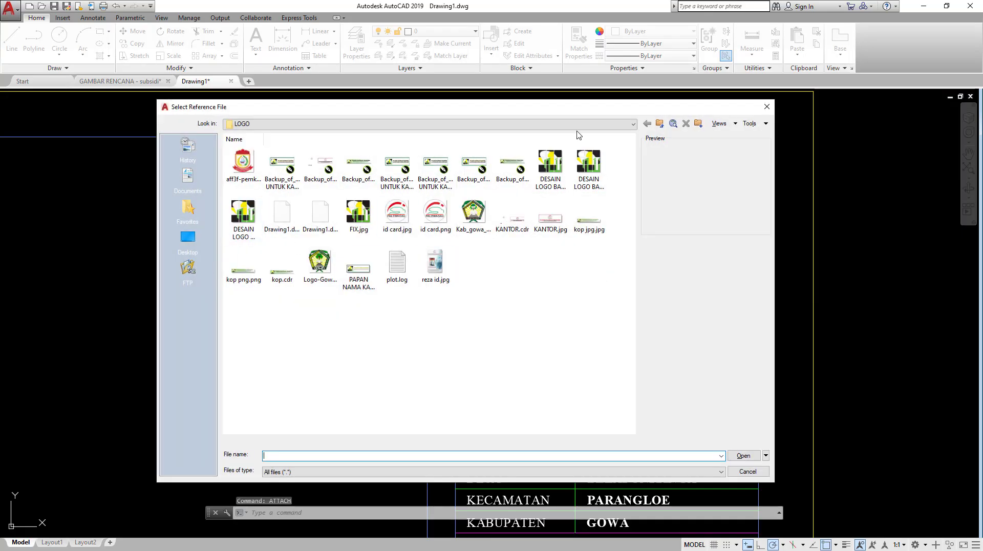
pyautogui.click(581, 124)
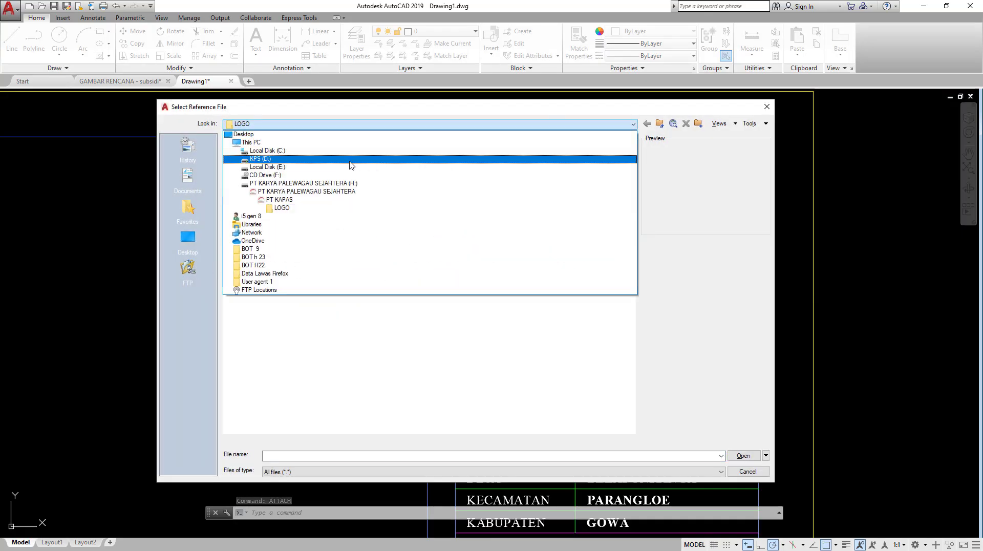
pyautogui.click(336, 224)
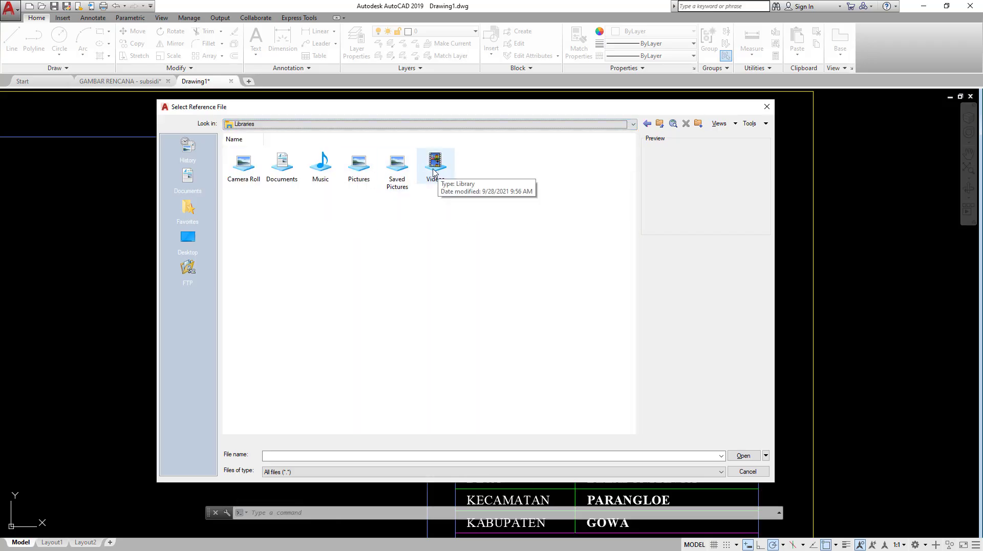
pyautogui.doubleClick(358, 162)
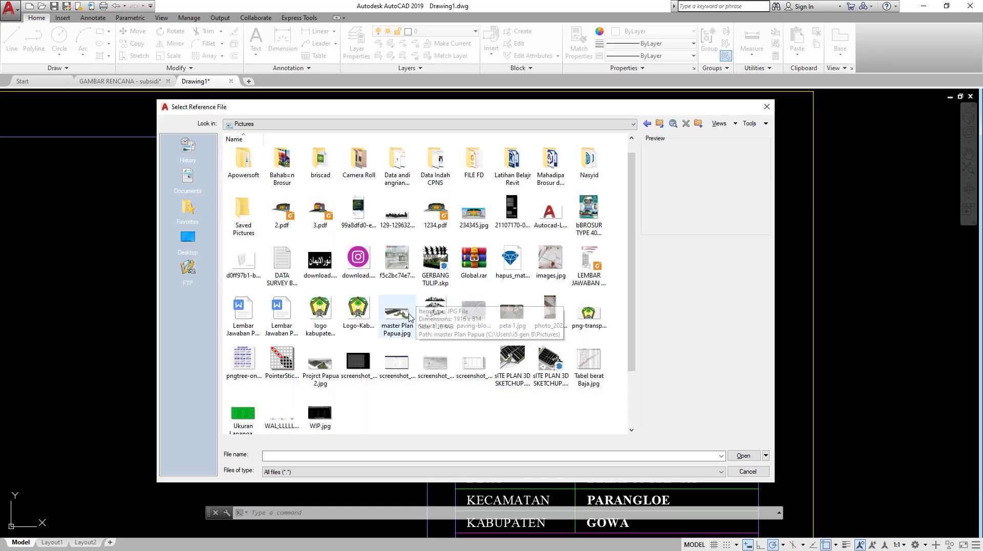
pyautogui.click(360, 318)
pyautogui.click(330, 325)
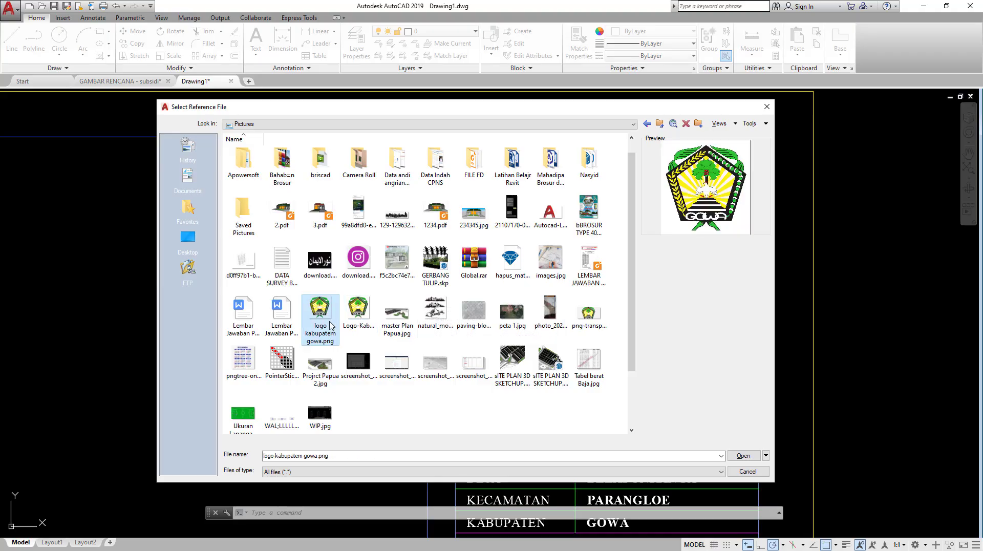
pyautogui.click(365, 317)
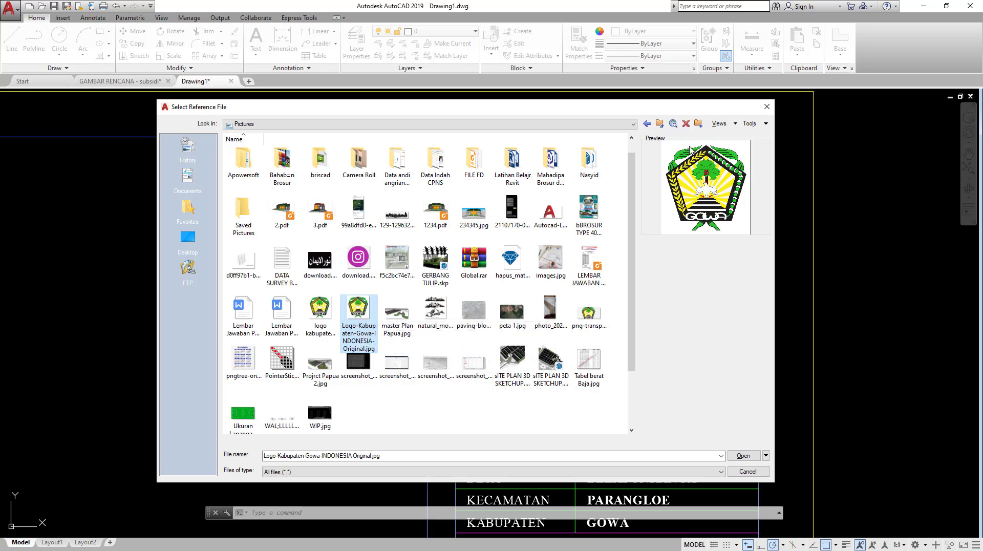
pyautogui.click(739, 460)
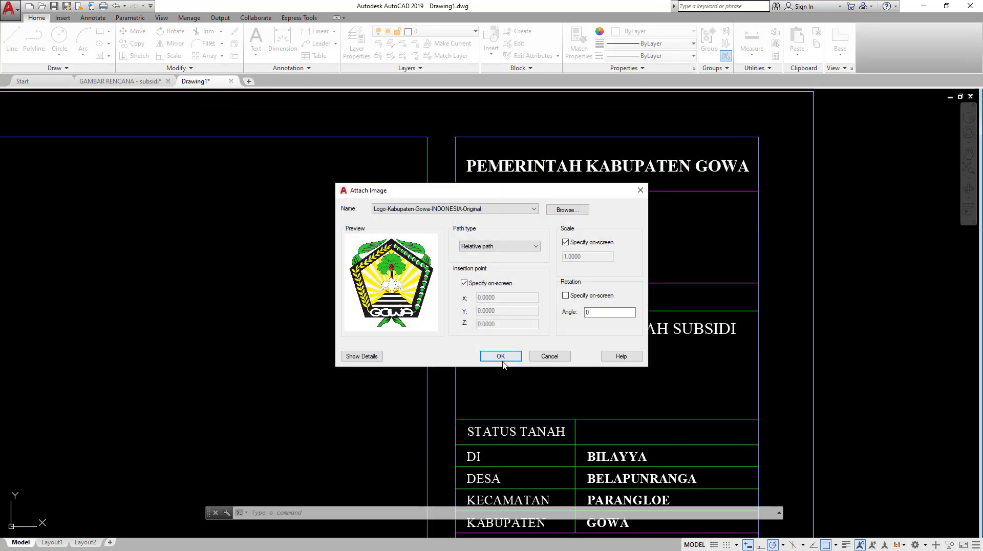
# Place the logo image at scale 1 in the empty cell under the heading.
pyautogui.click(501, 355)
pyautogui.scroll(2, 626, 271)
pyautogui.click(615, 273)
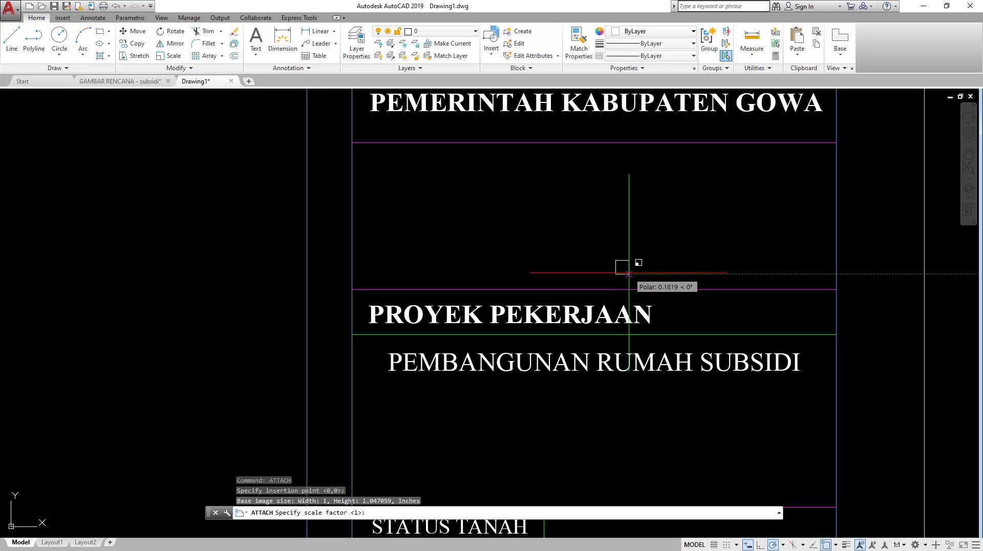
pyautogui.click(704, 268)
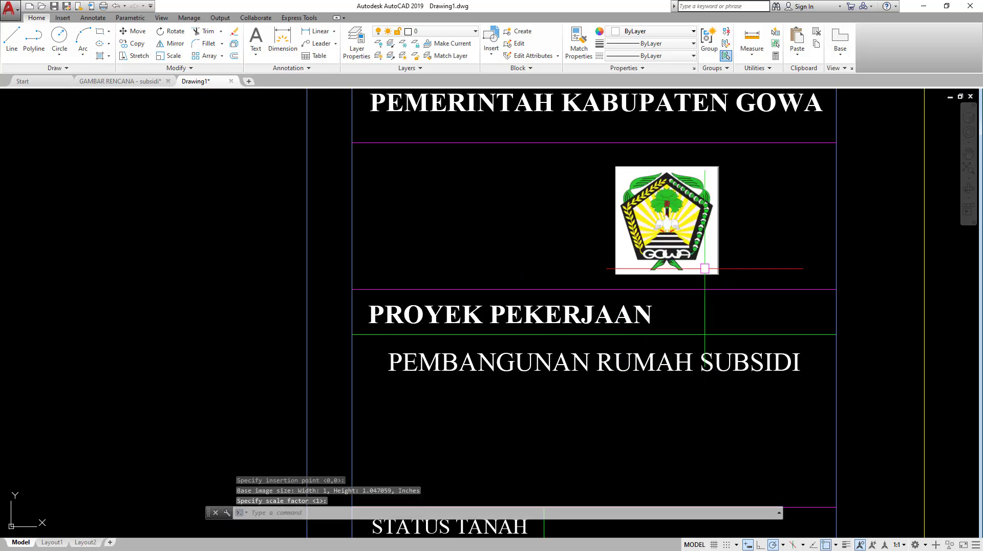
pyautogui.scroll(2, 679, 246)
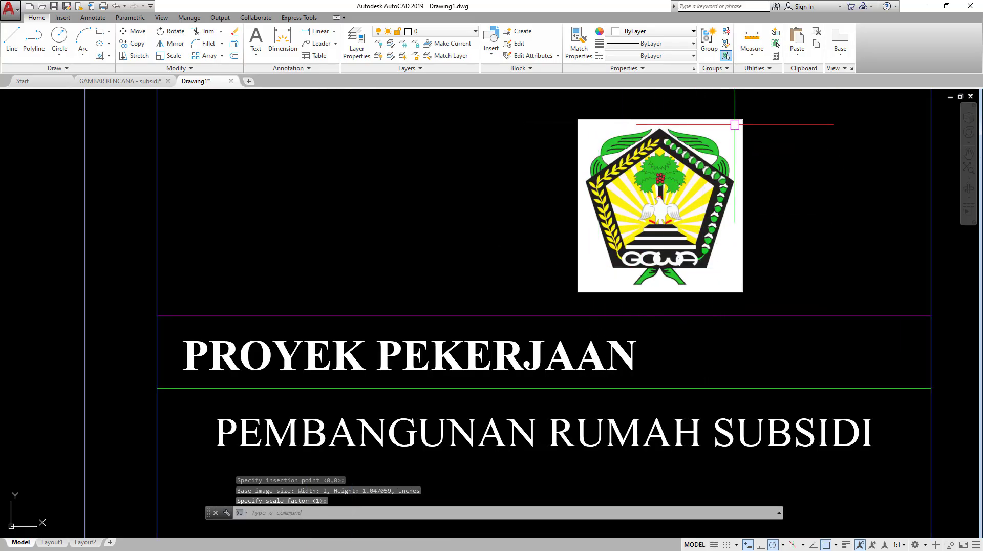
pyautogui.scroll(-2, 672, 254)
pyautogui.scroll(-2, 504, 264)
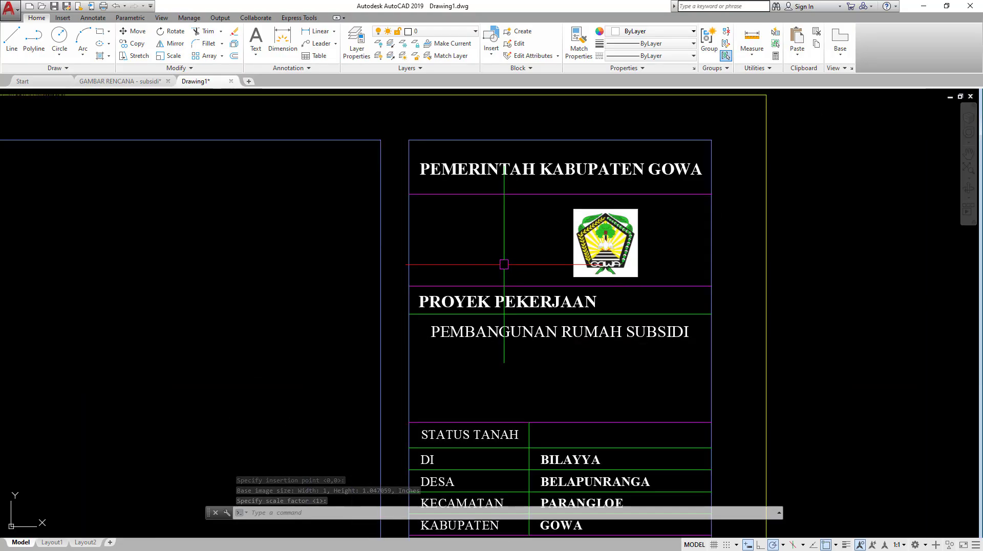
pyautogui.write('attach')
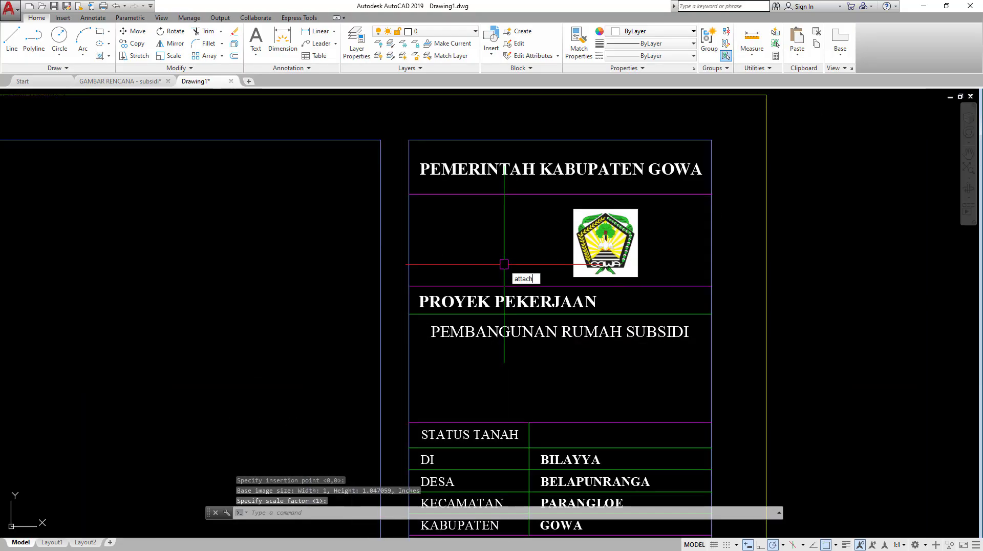
# Attach logo kabupatem gowa.png and place it left of the first logo in the cell.
pyautogui.press('Return')
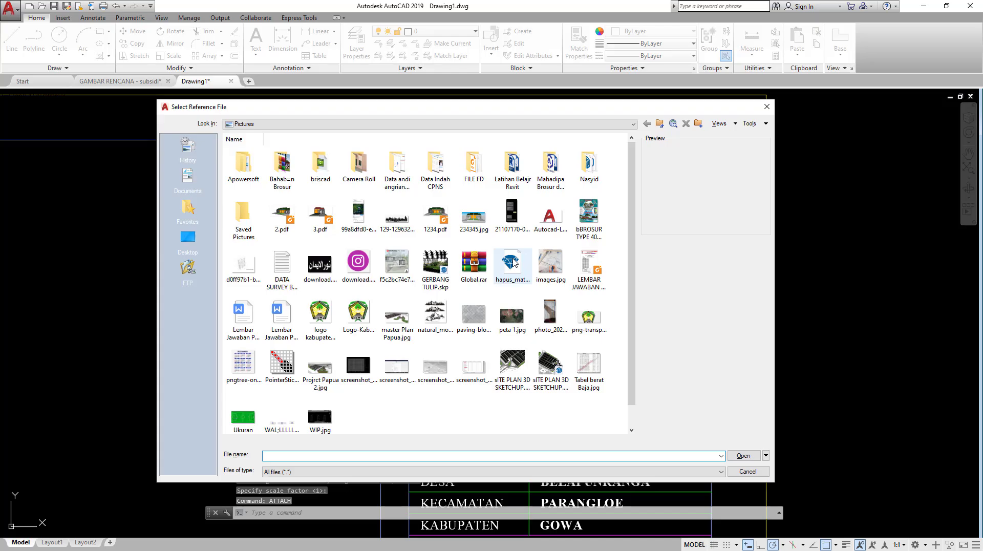
pyautogui.click(320, 315)
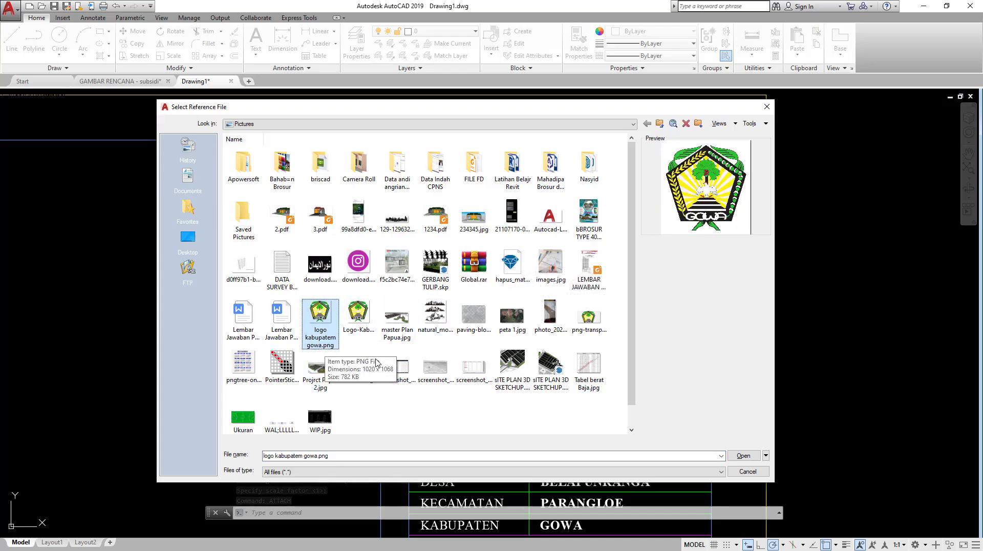
pyautogui.click(744, 455)
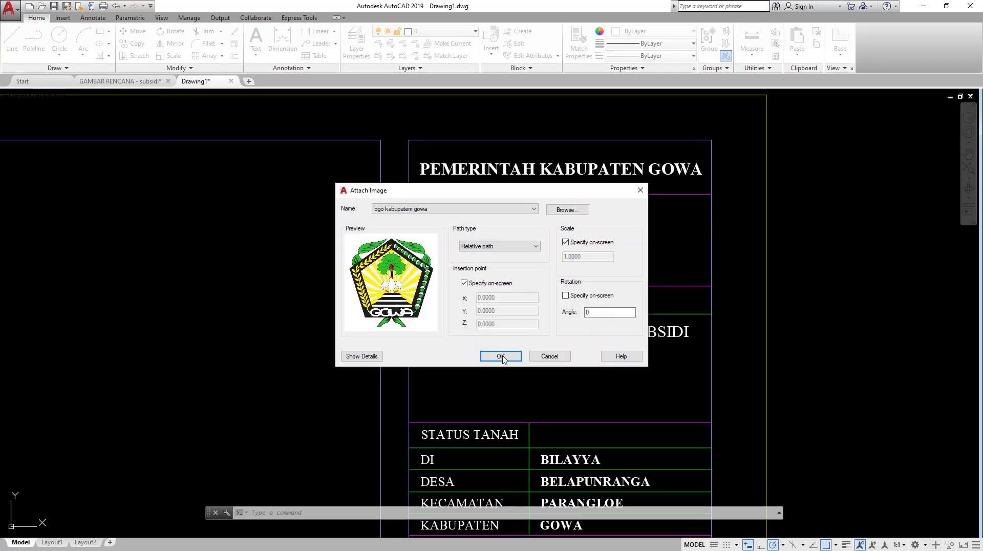
pyautogui.click(501, 357)
pyautogui.scroll(2, 491, 251)
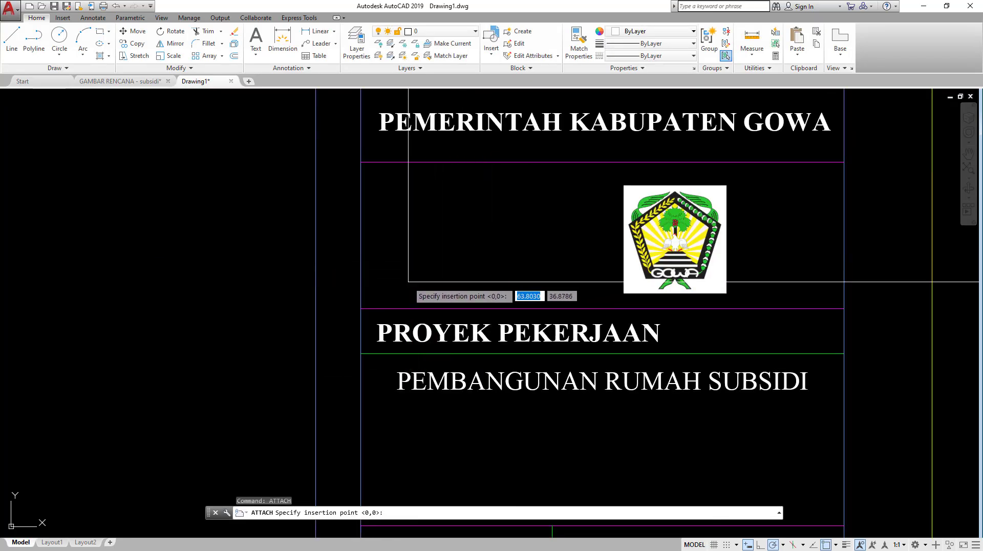
pyautogui.click(408, 282)
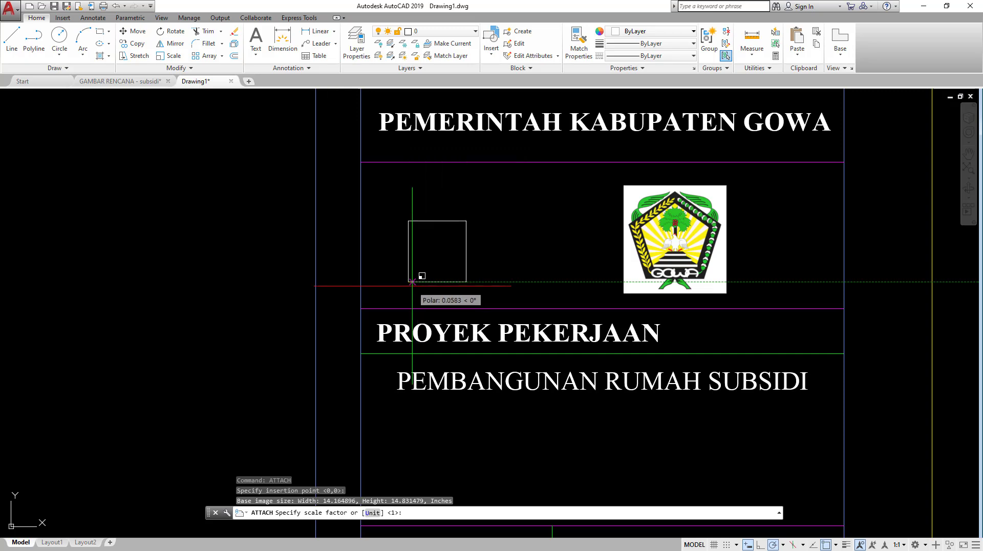
pyautogui.click(412, 282)
# Enlarge the new PNG logo by dragging its corner grip outward.
pyautogui.scroll(4, 455, 256)
pyautogui.click(472, 197)
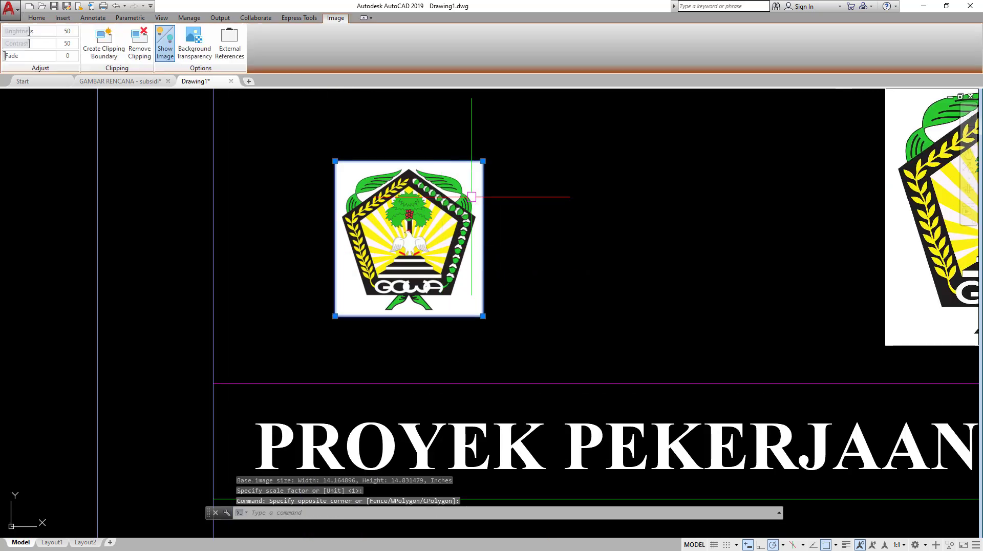
pyautogui.scroll(-2, 471, 196)
pyautogui.moveTo(471, 196); pyautogui.dragTo(418, 293, button='middle')
pyautogui.click(425, 270)
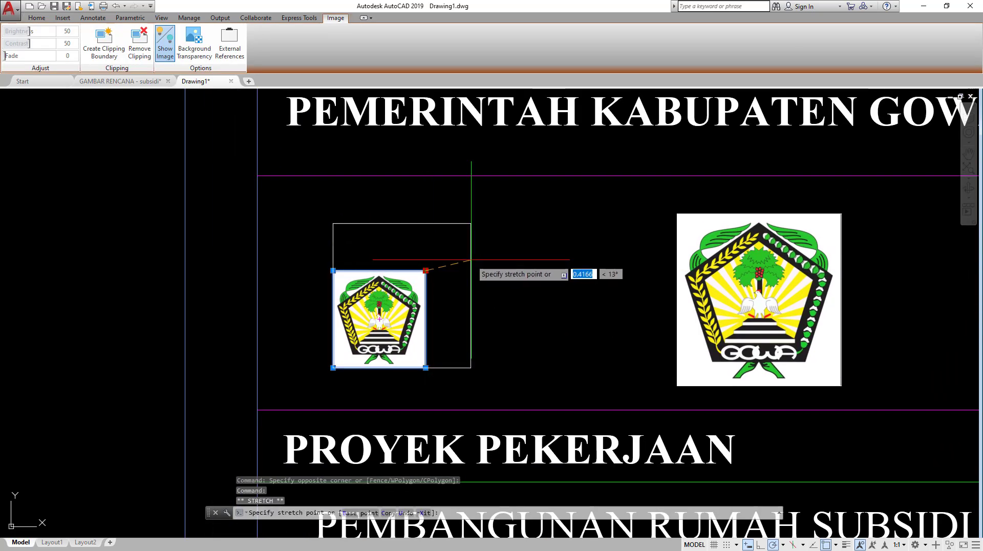
pyautogui.click(480, 214)
# Enlarge the left logo by stretching its top-right corner grip.
pyautogui.press('Escape')
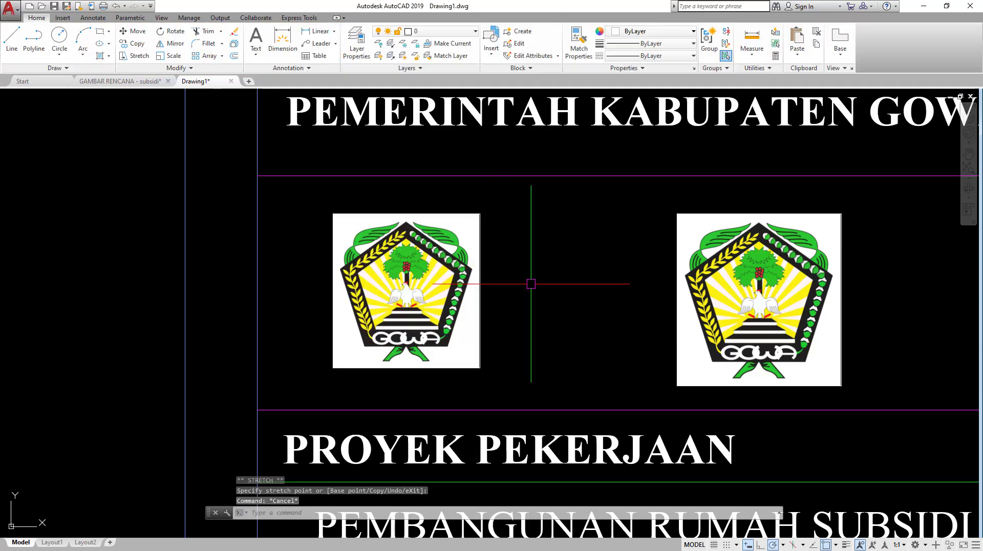
pyautogui.scroll(-3, 531, 284)
pyautogui.scroll(1, 566, 310)
pyautogui.scroll(2, 542, 296)
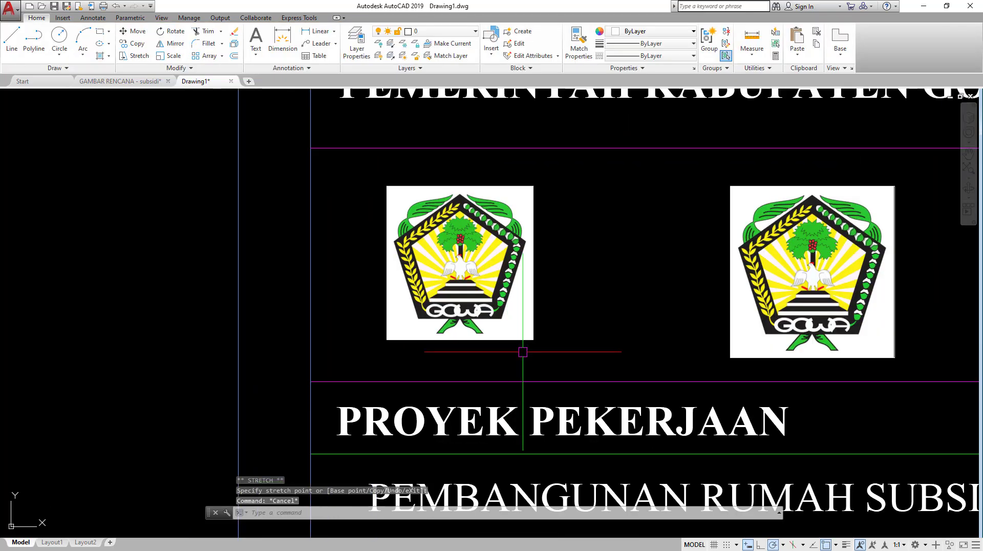
pyautogui.click(522, 348)
pyautogui.click(505, 320)
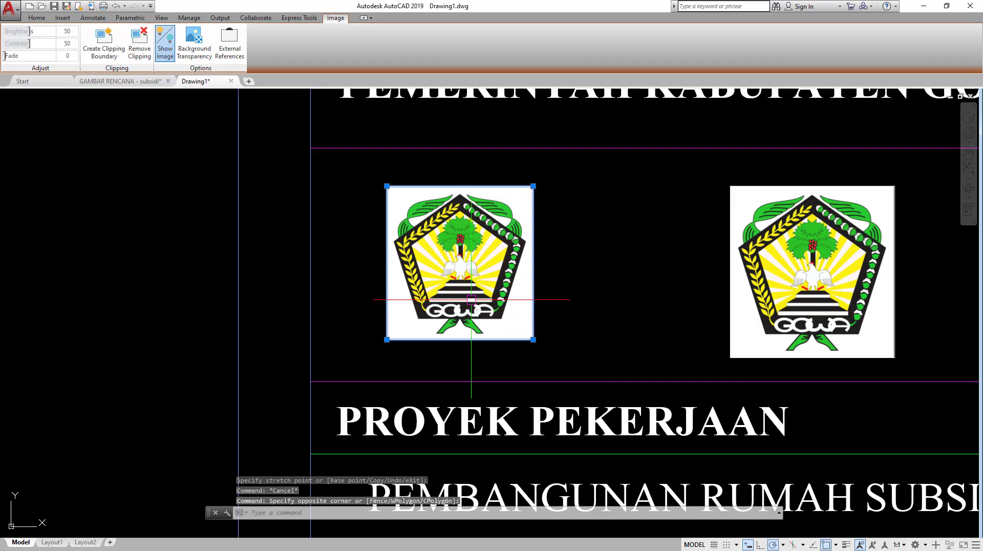
pyautogui.press('Escape')
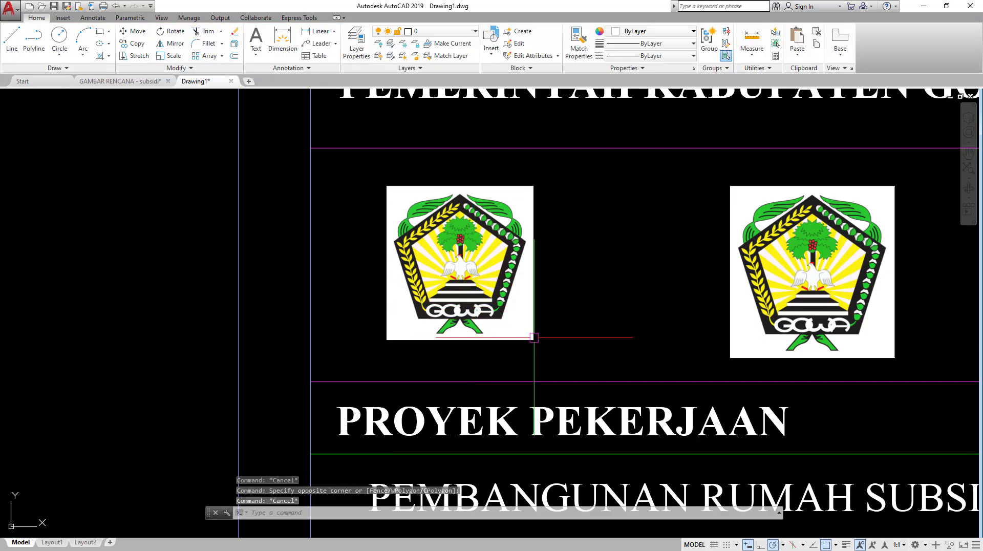
pyautogui.click(507, 311)
pyautogui.scroll(-2, 550, 316)
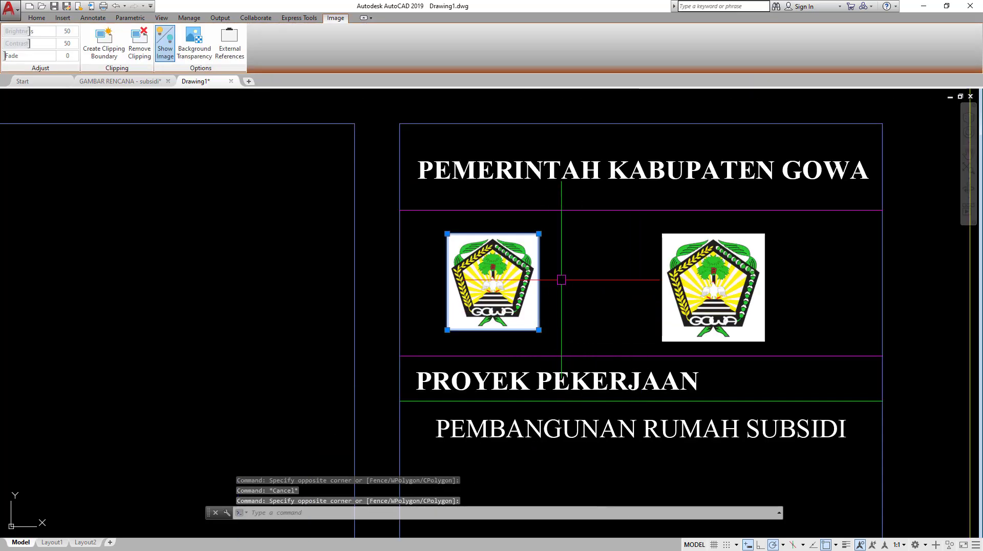
pyautogui.scroll(2, 544, 225)
pyautogui.click(537, 239)
pyautogui.click(562, 213)
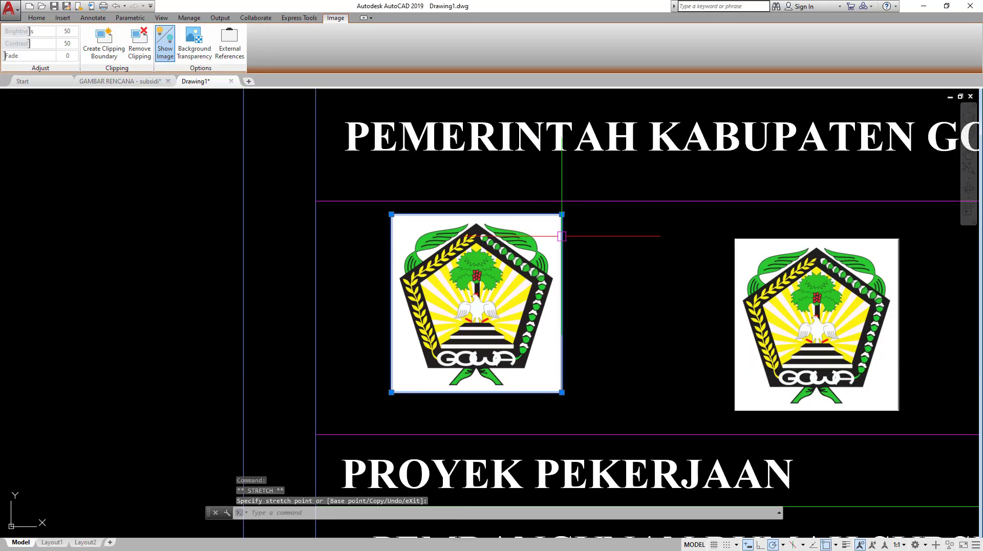
pyautogui.press('Escape')
# Enlarge the right logo by stretching its top-right corner grip to a similar size.
pyautogui.moveTo(876, 282); pyautogui.dragTo(777, 281, button='middle')
pyautogui.click(791, 266)
pyautogui.click(807, 239)
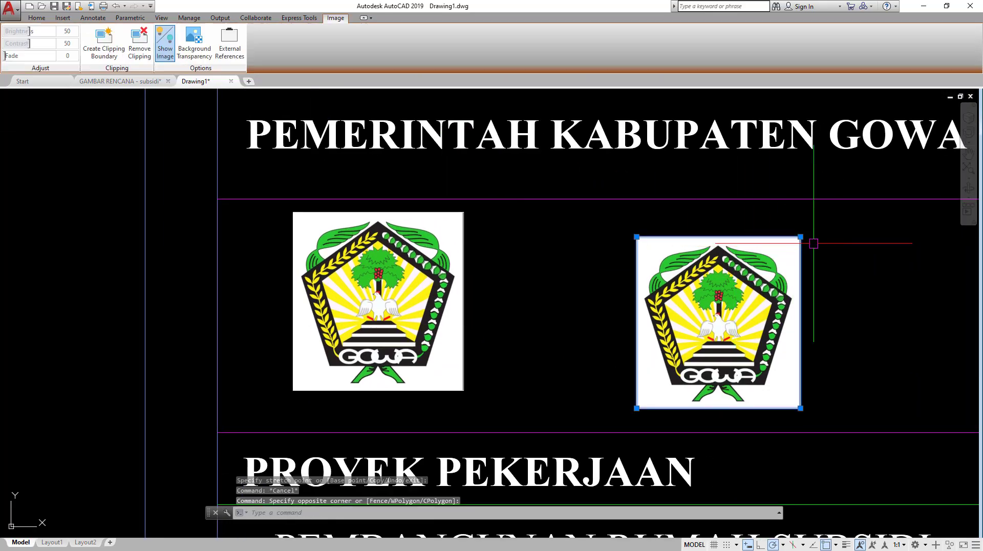
pyautogui.click(800, 237)
pyautogui.click(817, 219)
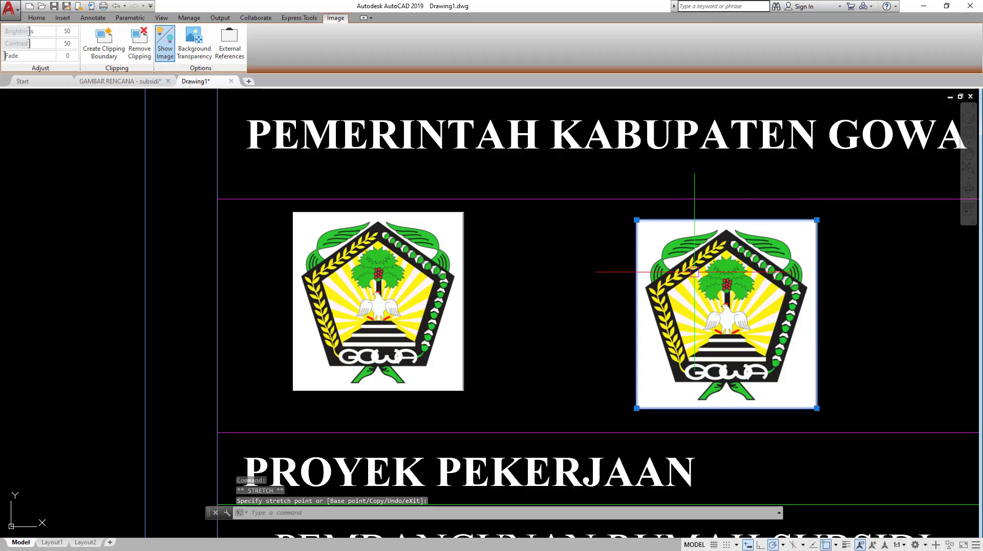
pyautogui.press('Escape')
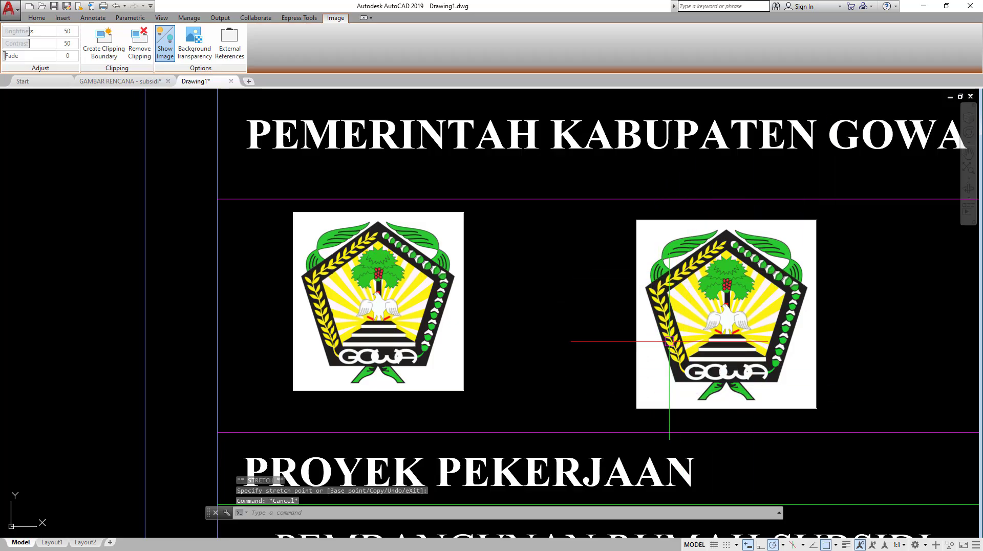
pyautogui.scroll(-2, 614, 332)
pyautogui.scroll(2, 543, 325)
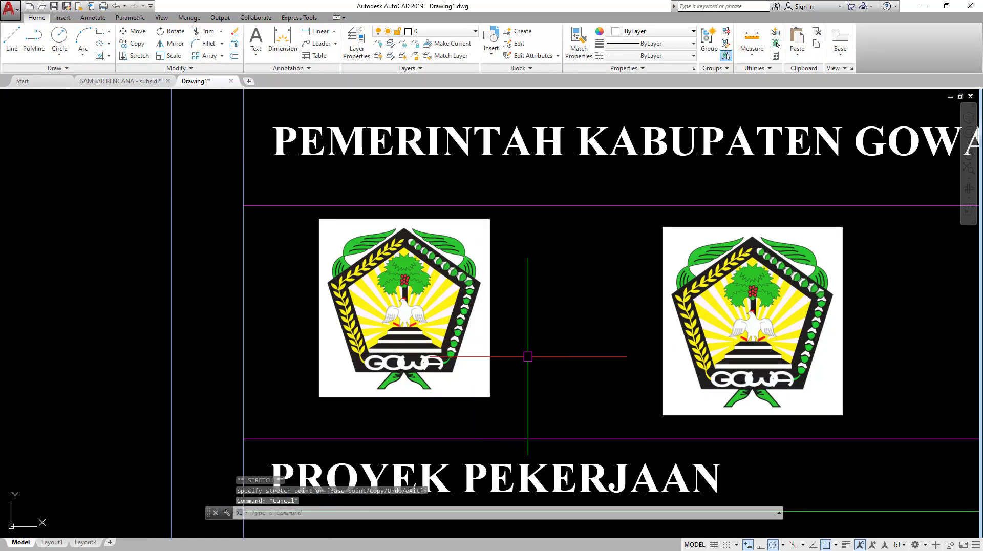
# Window-select the left logo again.
pyautogui.click(523, 351)
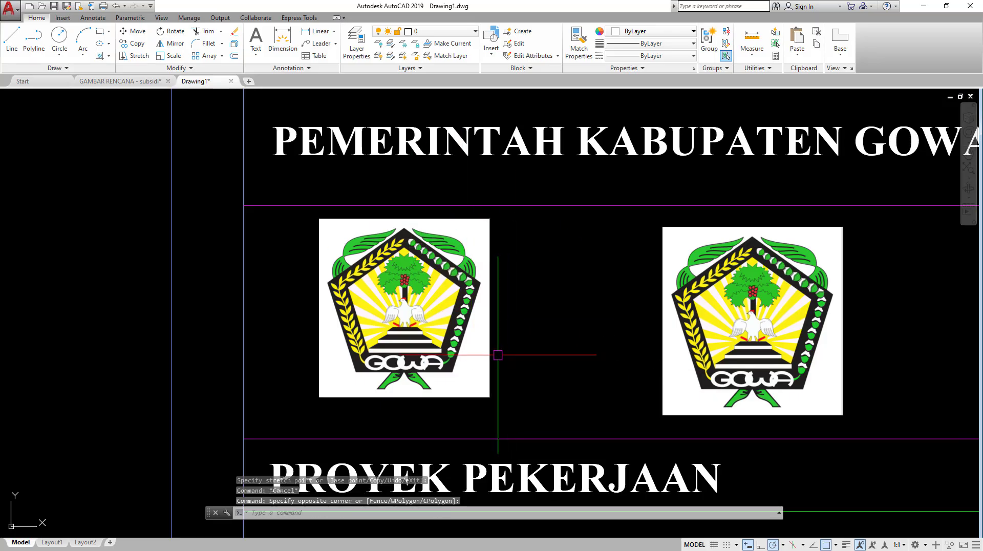
pyautogui.click(515, 353)
pyautogui.click(479, 335)
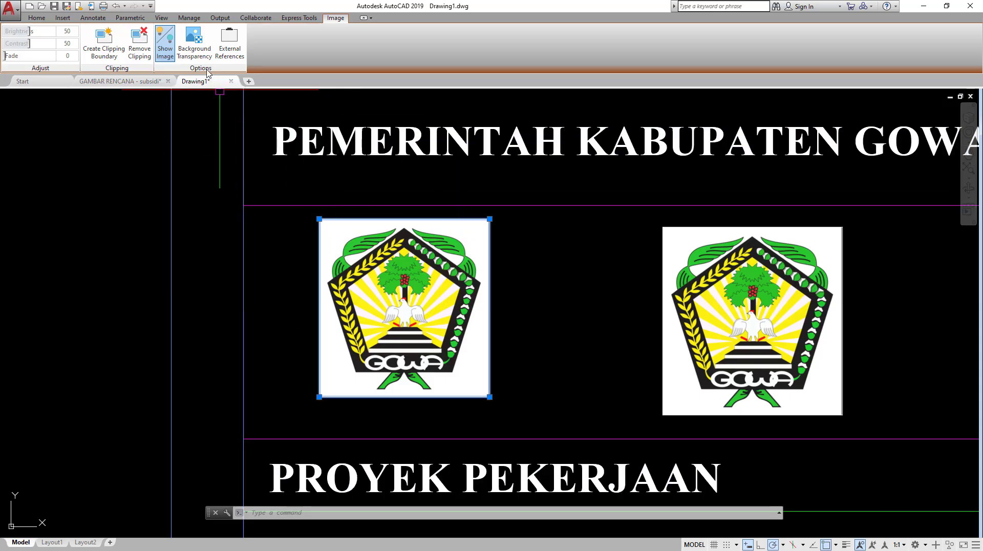
# Turn on Background Transparency for the selected left Gowa logo.
pyautogui.click(194, 51)
pyautogui.click(297, 136)
pyautogui.press('Escape')
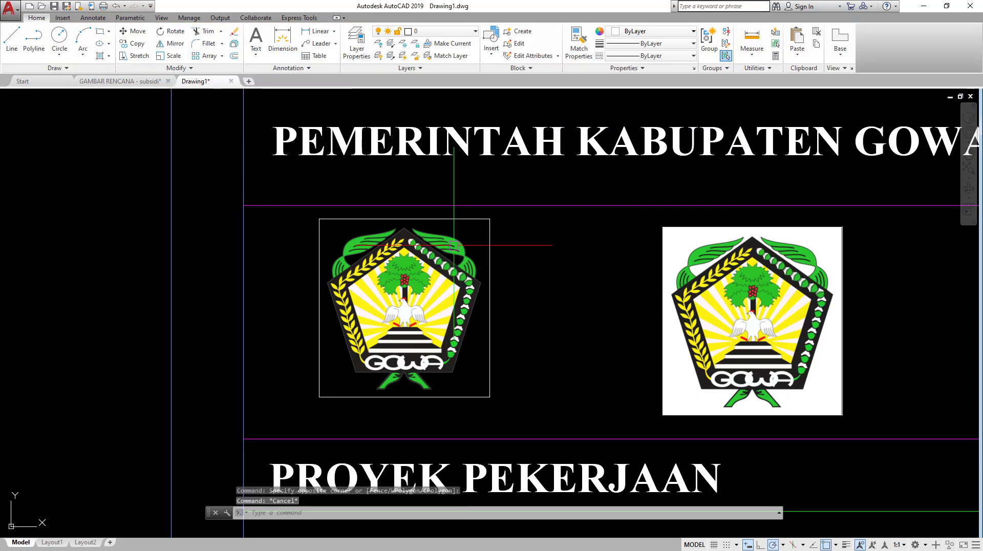
# Try Background Transparency on the right, white-backed logo.
pyautogui.click(882, 364)
pyautogui.click(819, 328)
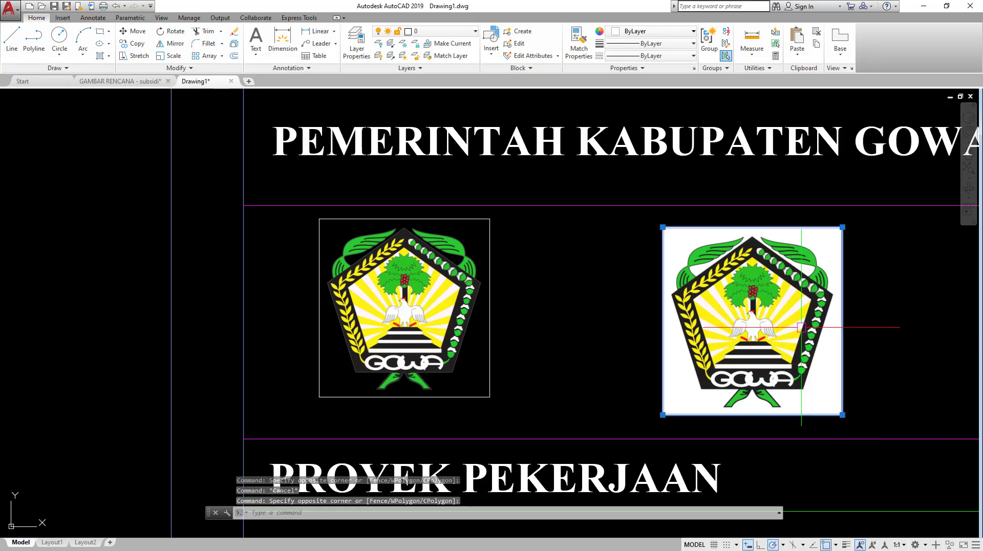
pyautogui.click(195, 49)
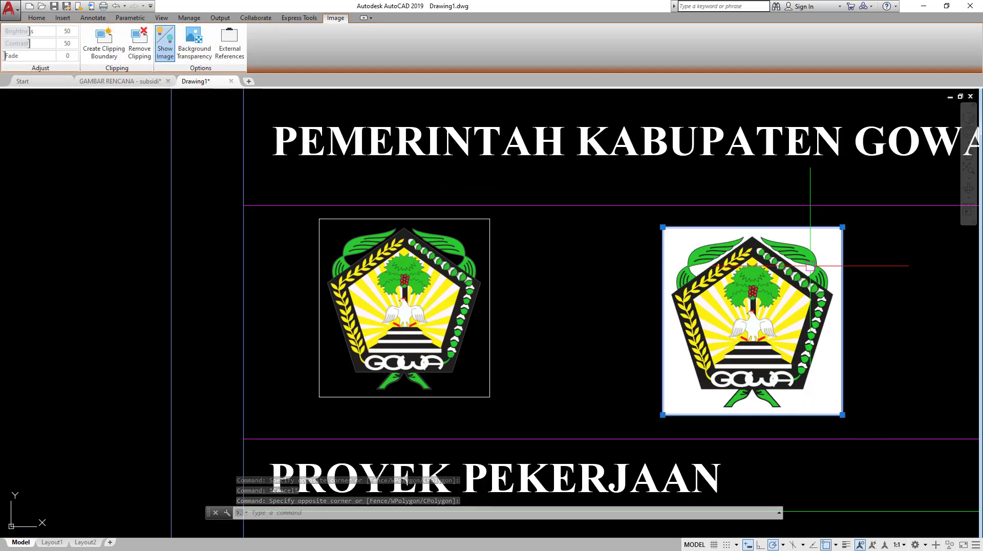
pyautogui.press('Escape')
pyautogui.click(869, 312)
pyautogui.click(818, 328)
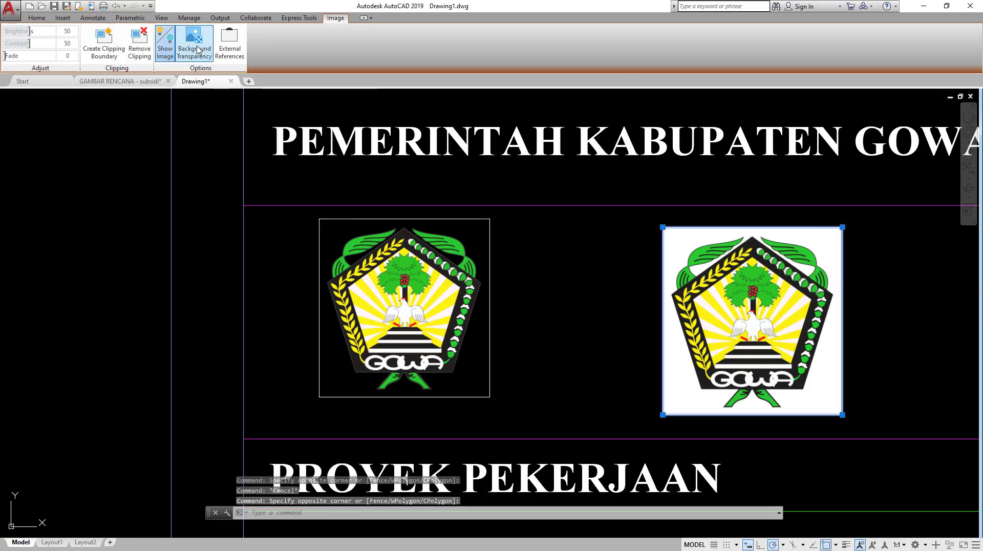
pyautogui.press('Escape')
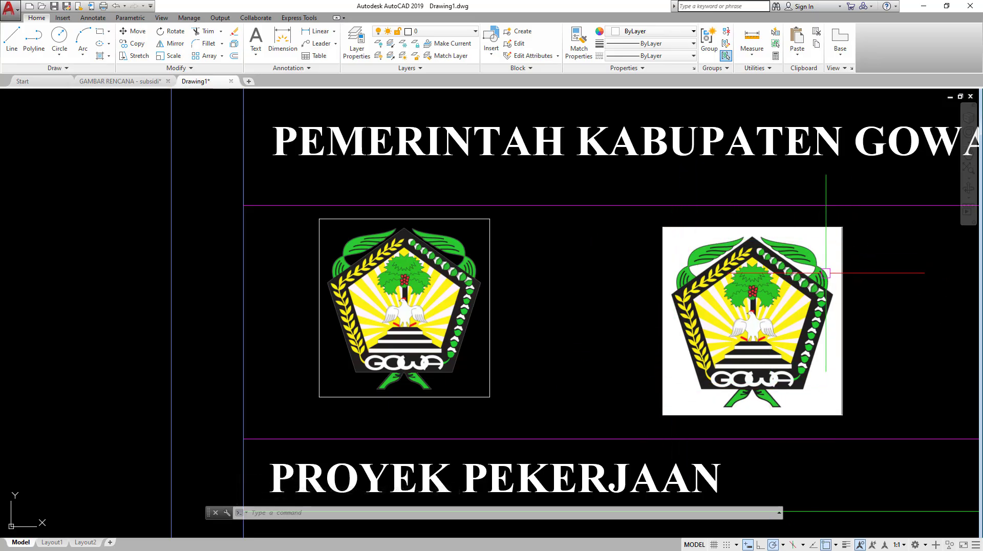
# Toggle the left logo's background transparency back off.
pyautogui.click(490, 355)
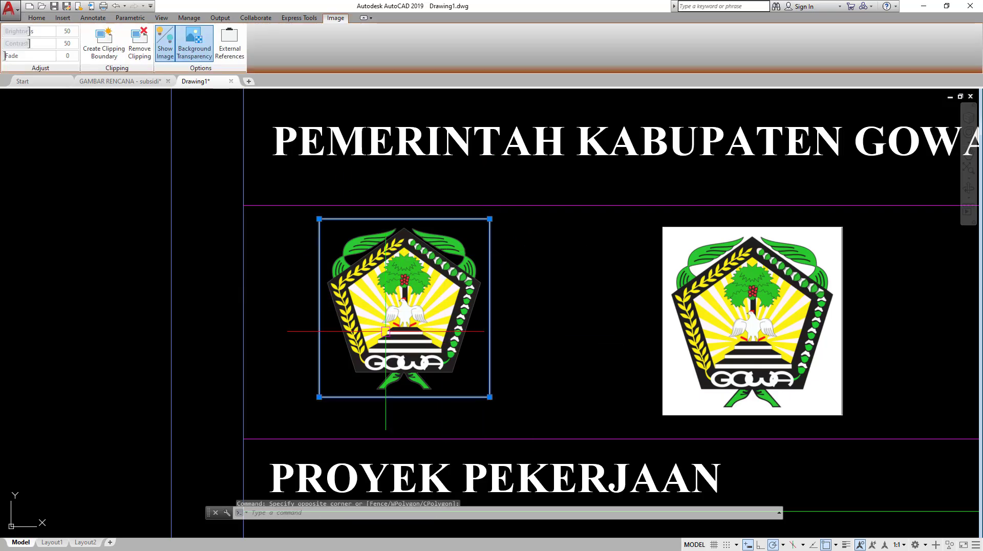
pyautogui.click(439, 349)
pyautogui.click(194, 44)
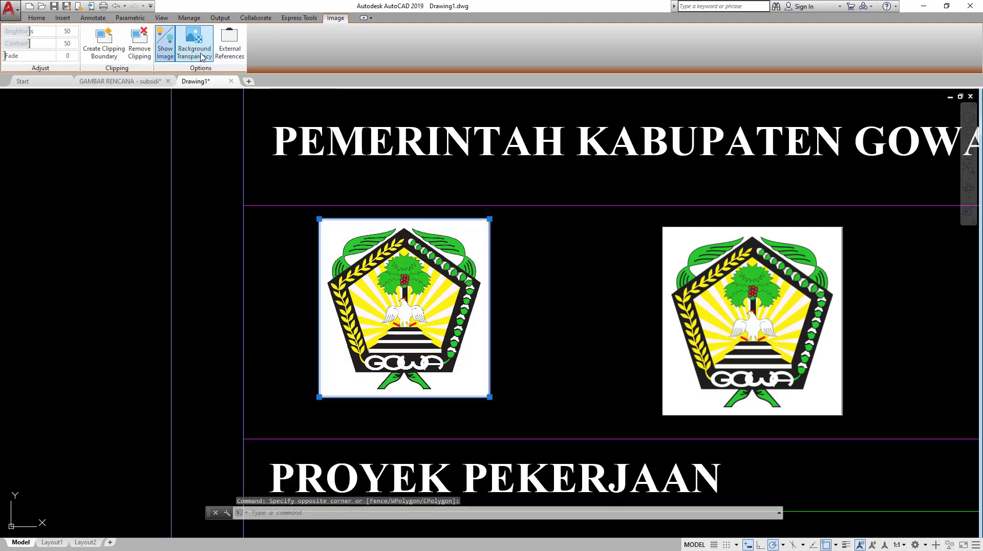
pyautogui.press('Escape')
# Reselect the left logo and switch its Background Transparency on again.
pyautogui.moveTo(514, 352); pyautogui.dragTo(534, 356, button='middle')
pyautogui.click(534, 356)
pyautogui.click(566, 374)
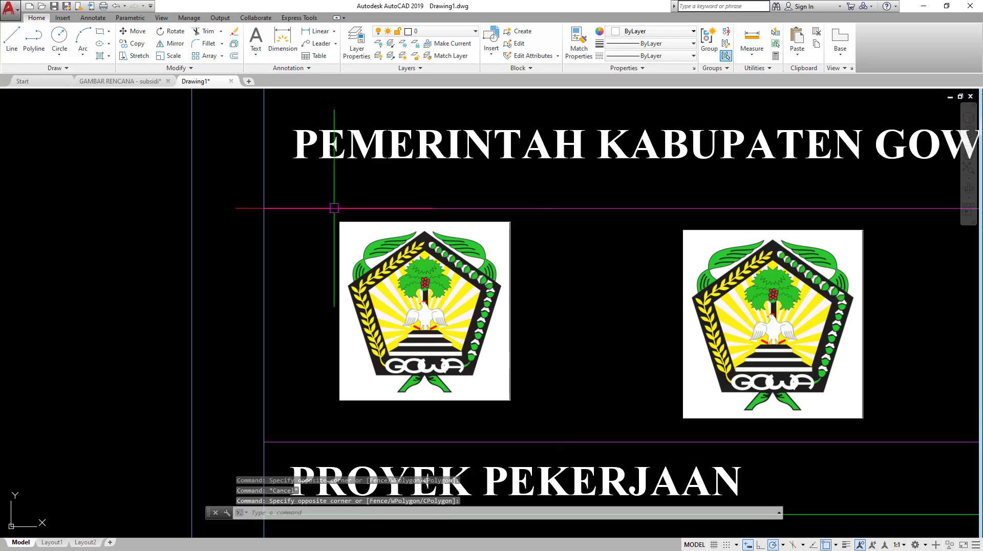
pyautogui.moveTo(457, 303); pyautogui.dragTo(538, 305, button='middle')
pyautogui.click(650, 409)
pyautogui.click(440, 266)
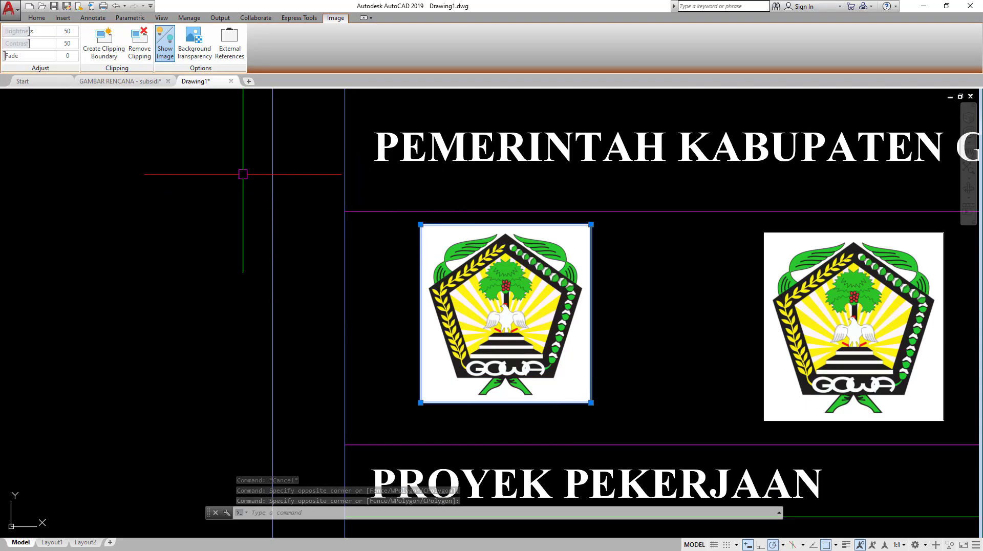
pyautogui.click(621, 357)
pyautogui.click(584, 315)
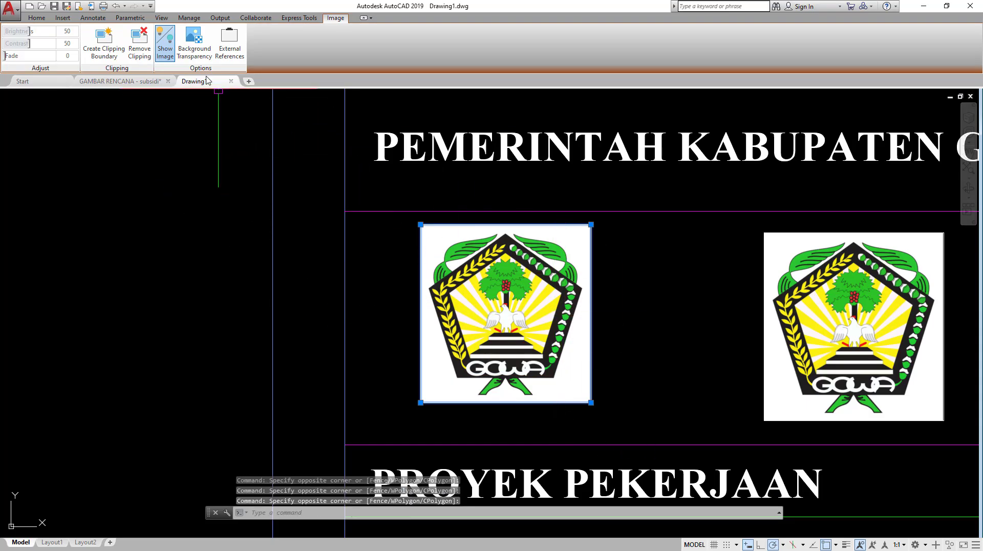
pyautogui.click(192, 55)
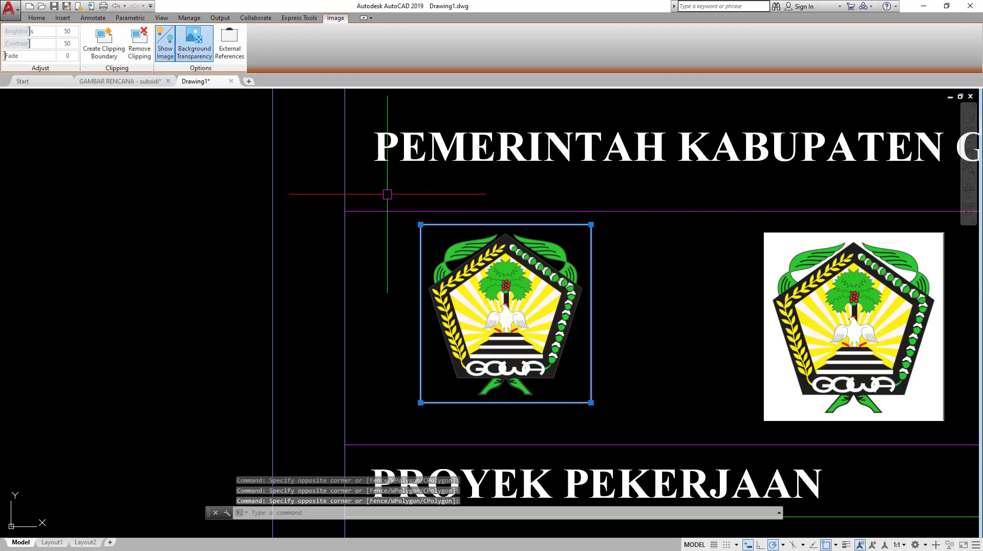
pyautogui.press('Escape')
pyautogui.moveTo(605, 316); pyautogui.dragTo(451, 286, button='middle')
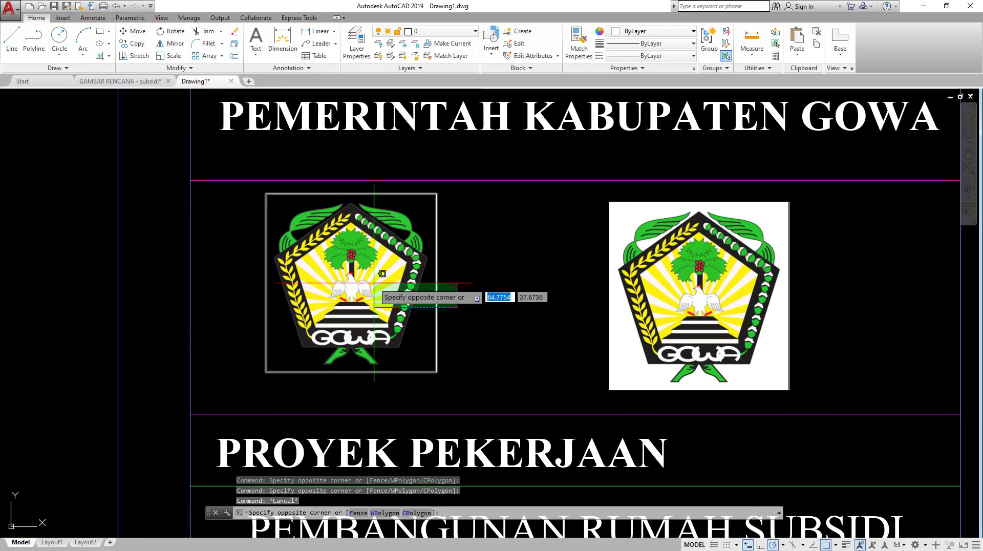
# Move the transparent left logo to the right within the cell using MOVE.
pyautogui.click(410, 303)
pyautogui.write('m')
pyautogui.press('Return')
pyautogui.click(388, 306)
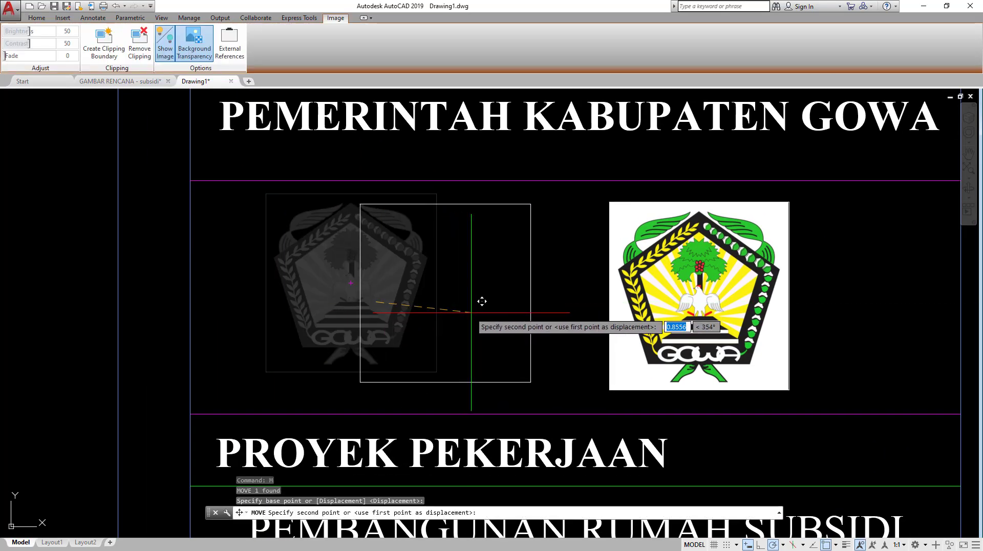
pyautogui.click(498, 307)
pyautogui.moveTo(530, 254); pyautogui.dragTo(517, 263, button='middle')
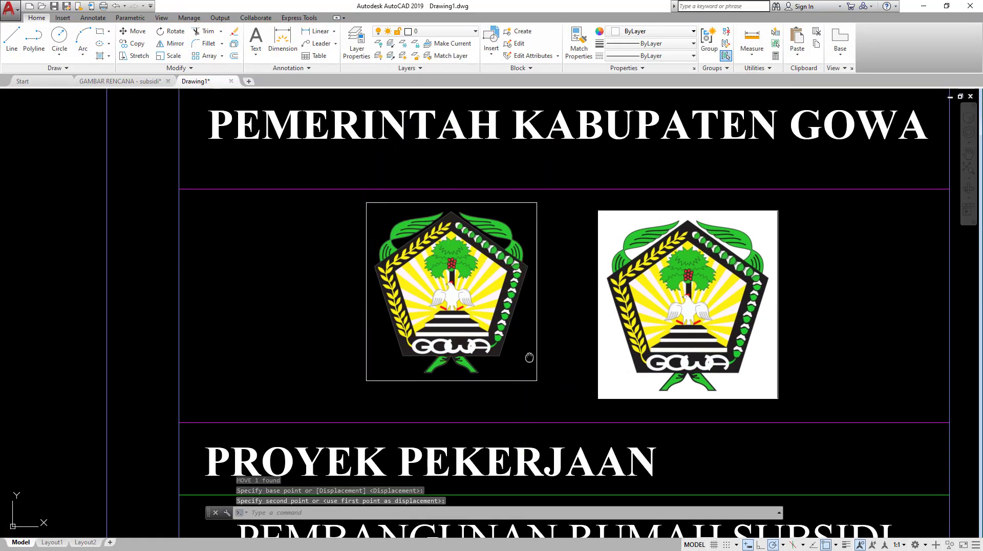
pyautogui.moveTo(526, 362); pyautogui.dragTo(602, 392, button='middle')
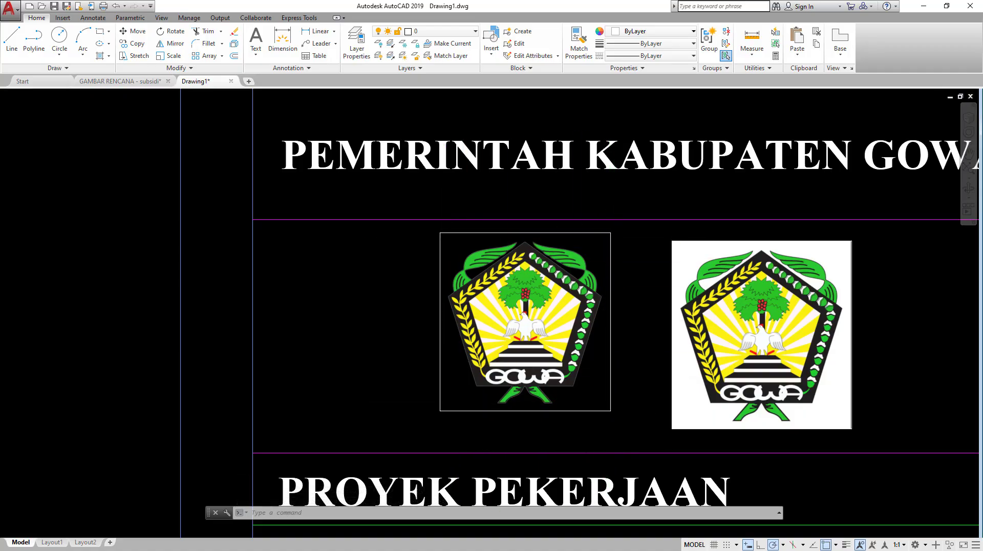
pyautogui.scroll(-3, 436, 416)
pyautogui.scroll(3, 476, 307)
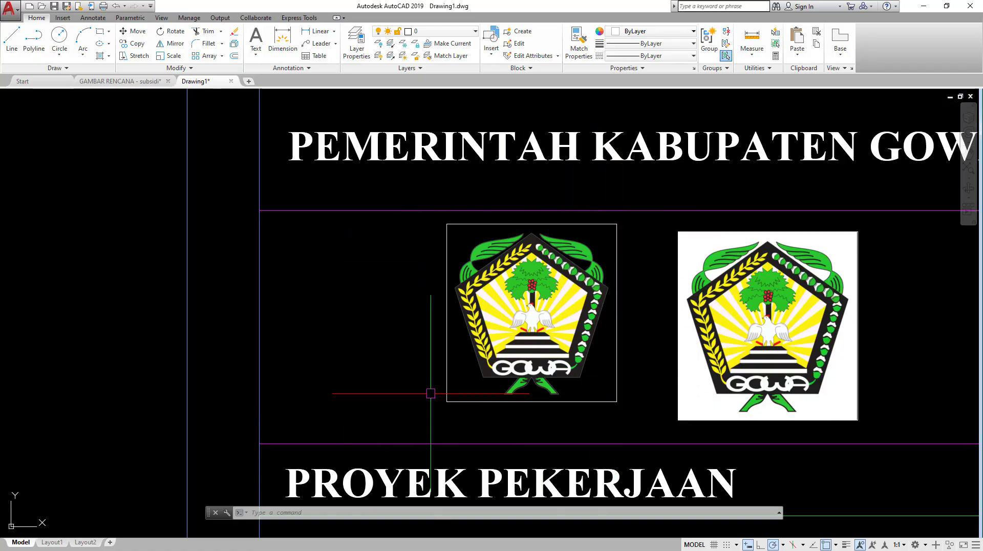
pyautogui.moveTo(424, 391)
pyautogui.mouseDown(button='middle')
pyautogui.moveTo(406, 413)
pyautogui.moveTo(553, 378)
pyautogui.moveTo(421, 386)
pyautogui.mouseUp(button='middle')
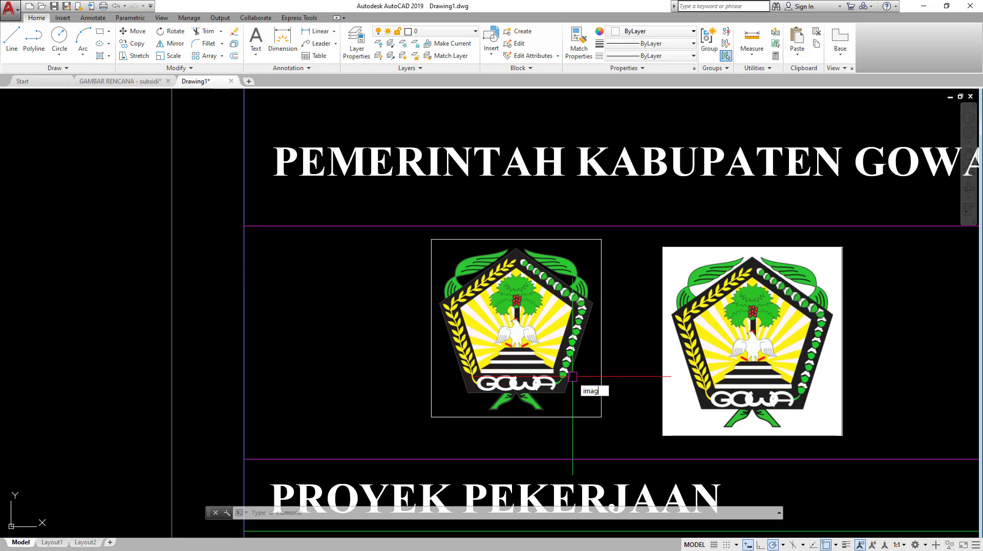
# Set IMAGEFRAME to 0 to hide the image borders.
pyautogui.write('f')
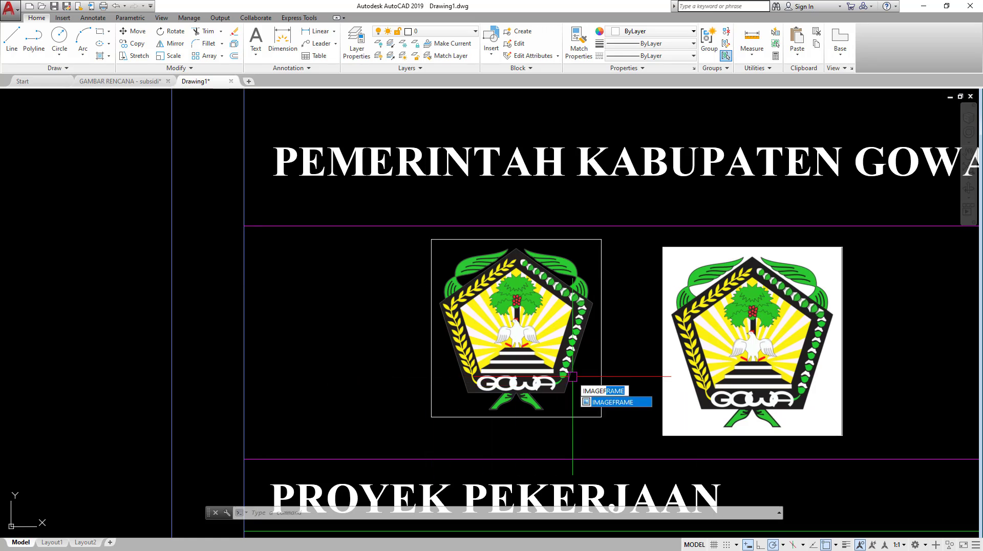
pyautogui.click(600, 402)
pyautogui.write('0')
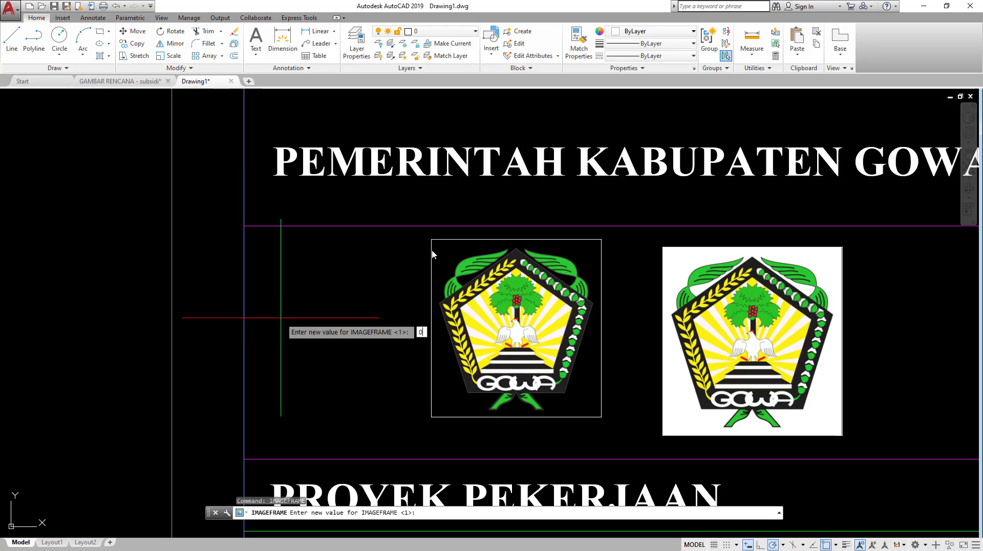
pyautogui.press('Return')
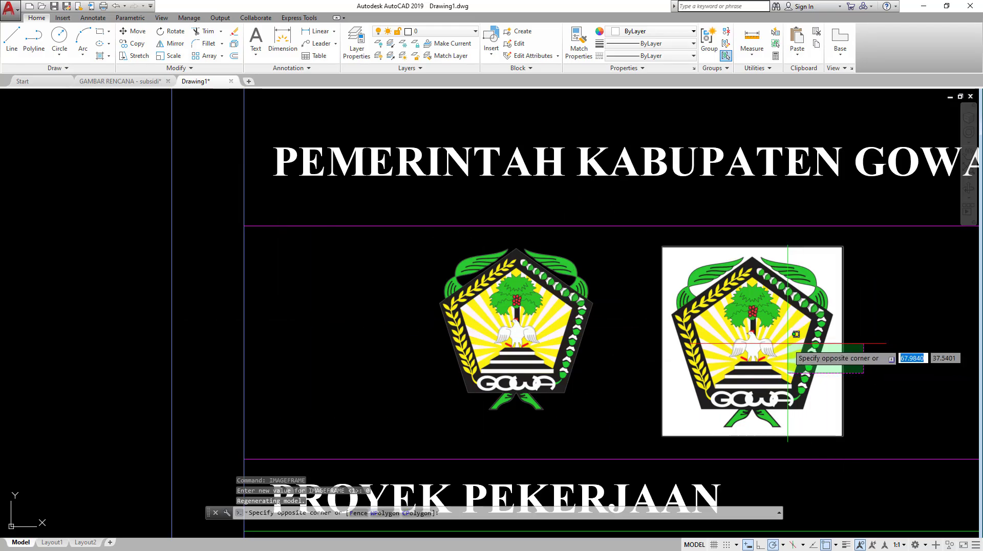
# Erase the white-backed right logo copy with the E command.
pyautogui.click(819, 359)
pyautogui.write('e')
pyautogui.press('Return')
pyautogui.scroll(-2, 729, 366)
pyautogui.moveTo(685, 390); pyautogui.dragTo(565, 344, button='middle')
pyautogui.click(469, 310)
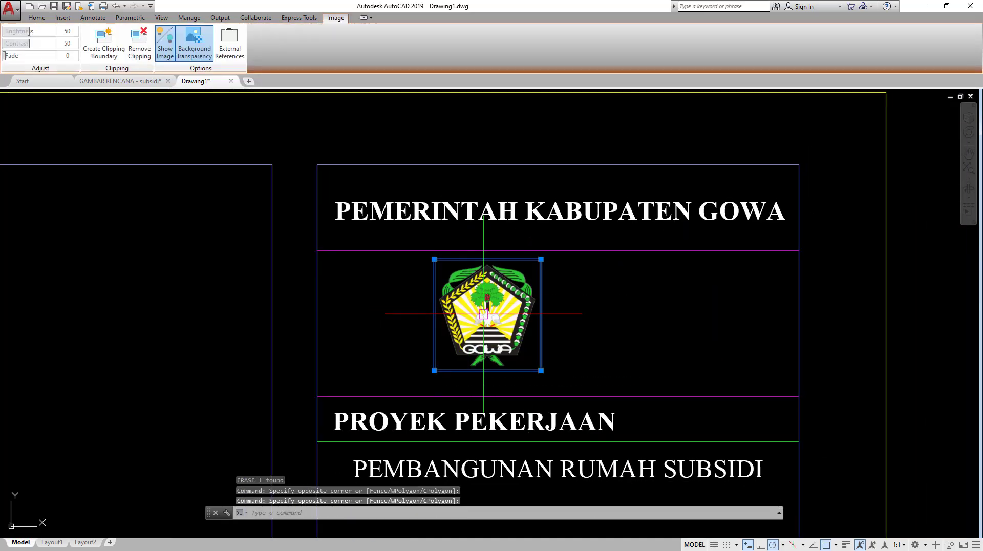
# Move the remaining logo to the center of the cell below the heading.
pyautogui.write('m')
pyautogui.press('Return')
pyautogui.click(485, 315)
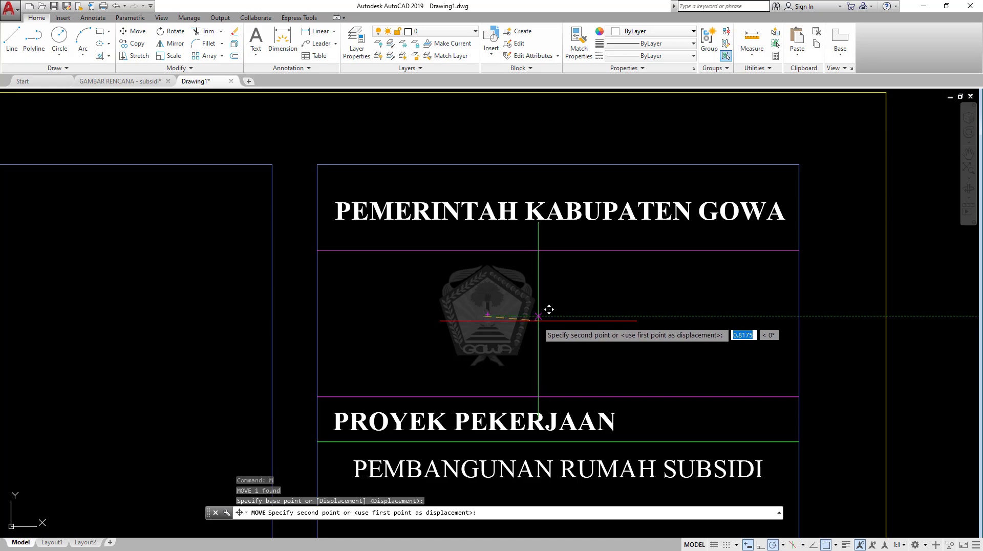
pyautogui.click(546, 307)
# Check the centred logo's selection, then zoom out to view the whole title block.
pyautogui.scroll(-2, 591, 327)
pyautogui.click(767, 290)
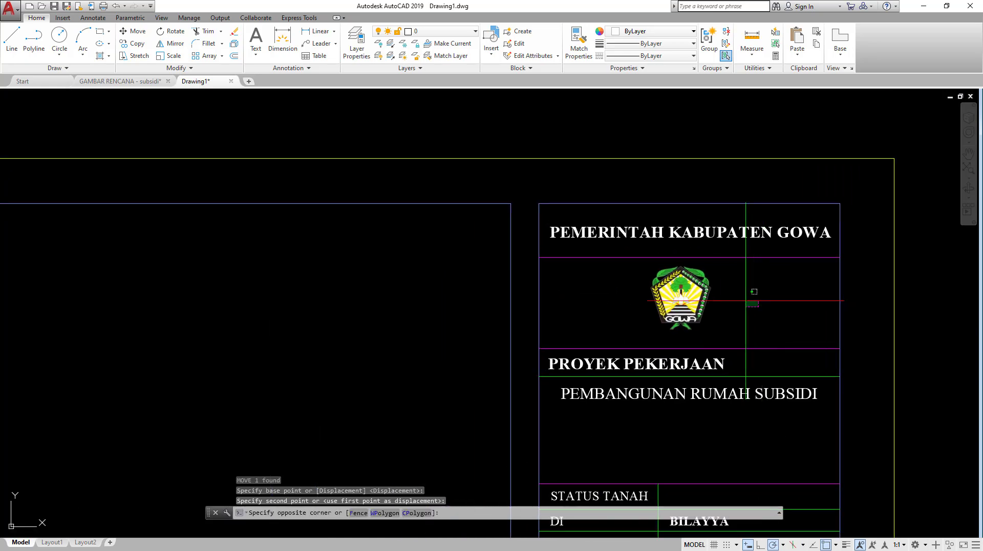
pyautogui.click(669, 290)
pyautogui.press('Escape')
pyautogui.scroll(2, 699, 294)
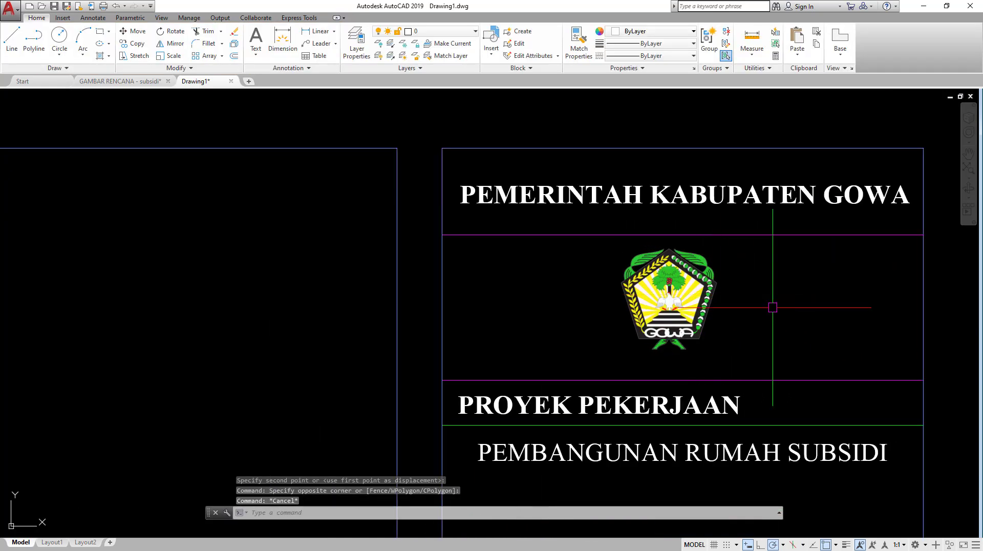
pyautogui.click(772, 307)
pyautogui.click(625, 285)
pyautogui.press('Escape')
pyautogui.scroll(2, 695, 294)
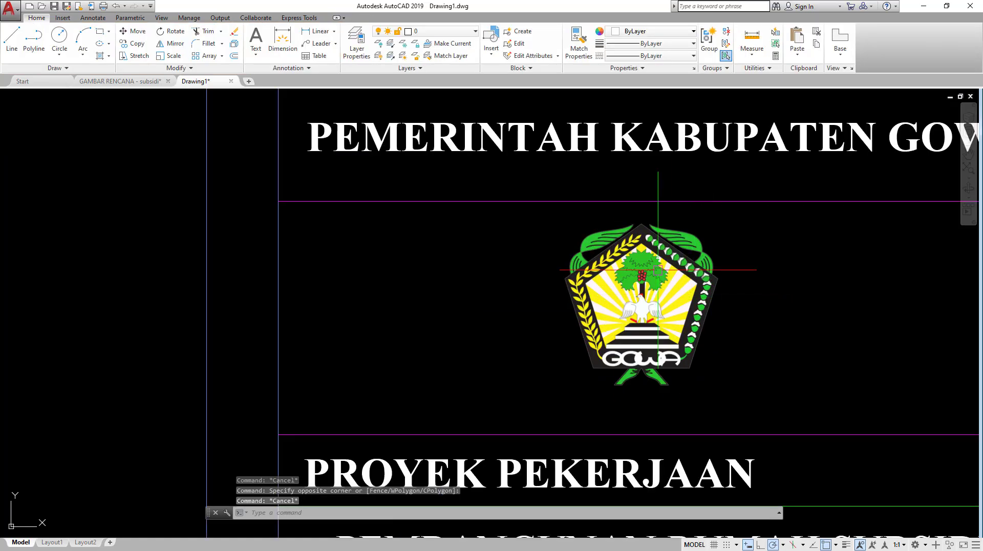
pyautogui.click(728, 307)
pyautogui.press('Escape')
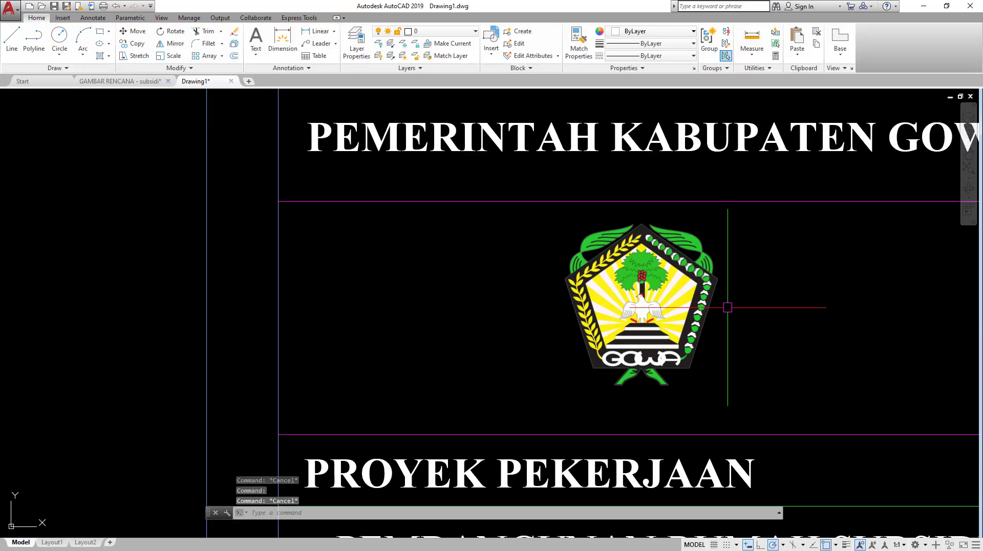
pyautogui.scroll(-3, 723, 303)
pyautogui.scroll(-2, 724, 307)
pyautogui.moveTo(768, 307)
pyautogui.mouseDown(button='middle')
pyautogui.moveTo(702, 276)
pyautogui.moveTo(699, 226)
pyautogui.mouseUp(button='middle')
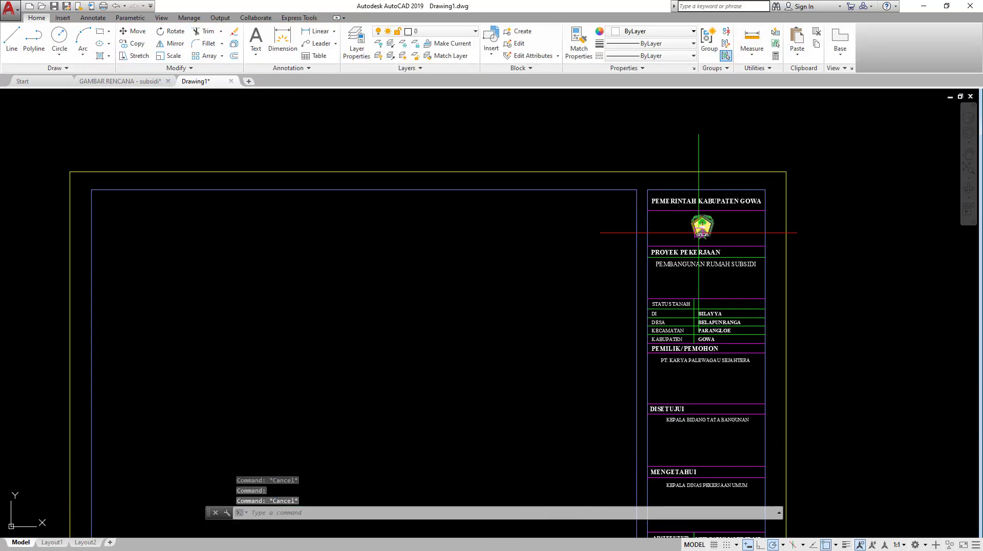
pyautogui.scroll(2, 716, 220)
pyautogui.click(736, 235)
pyautogui.click(713, 229)
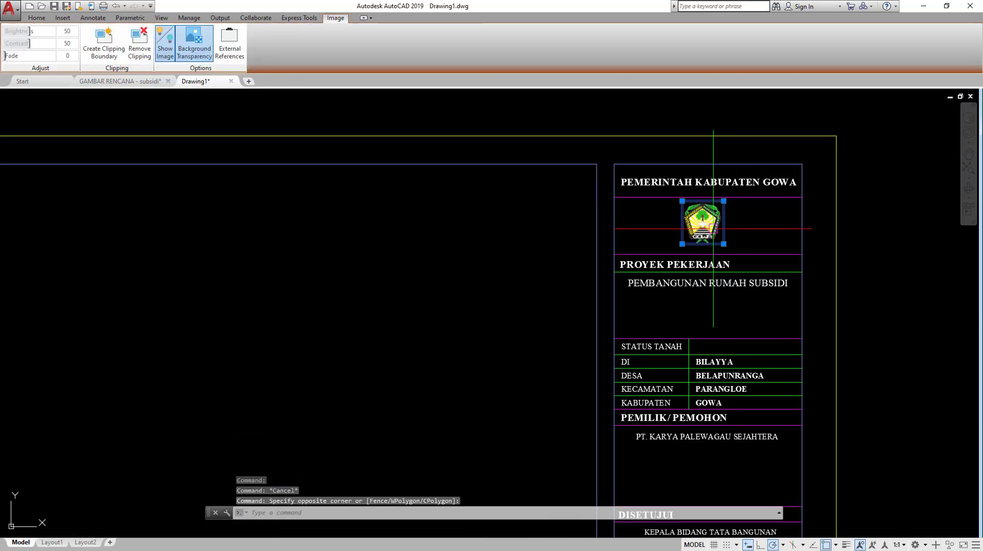
pyautogui.press('Escape')
pyautogui.scroll(2, 727, 233)
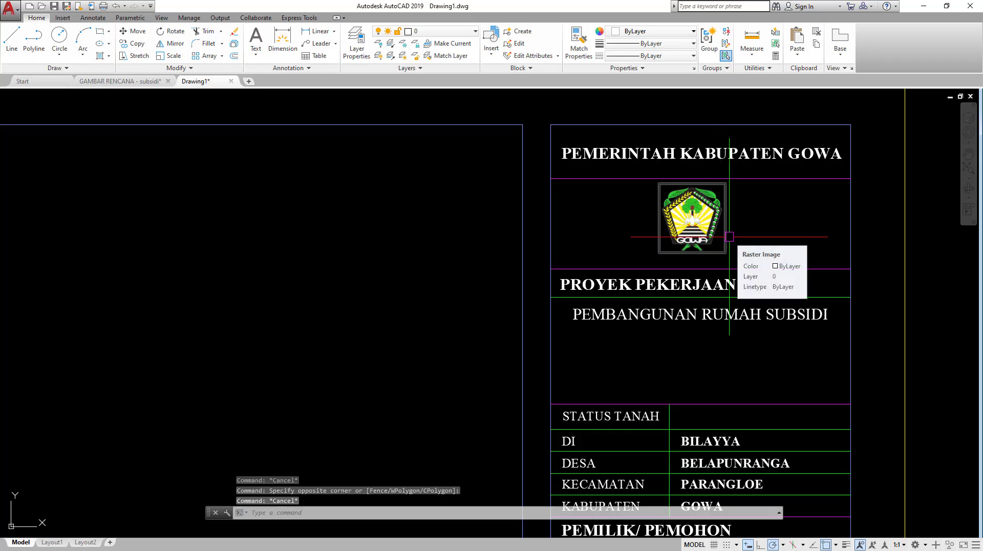
pyautogui.moveTo(729, 237); pyautogui.dragTo(738, 298, button='middle')
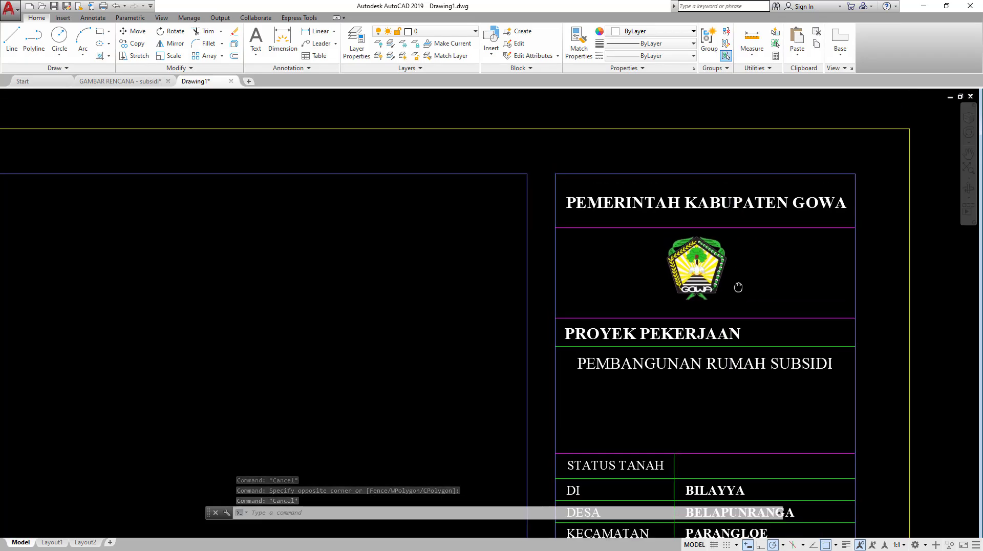
pyautogui.middleClick(738, 297)
pyautogui.middleClick(738, 297)
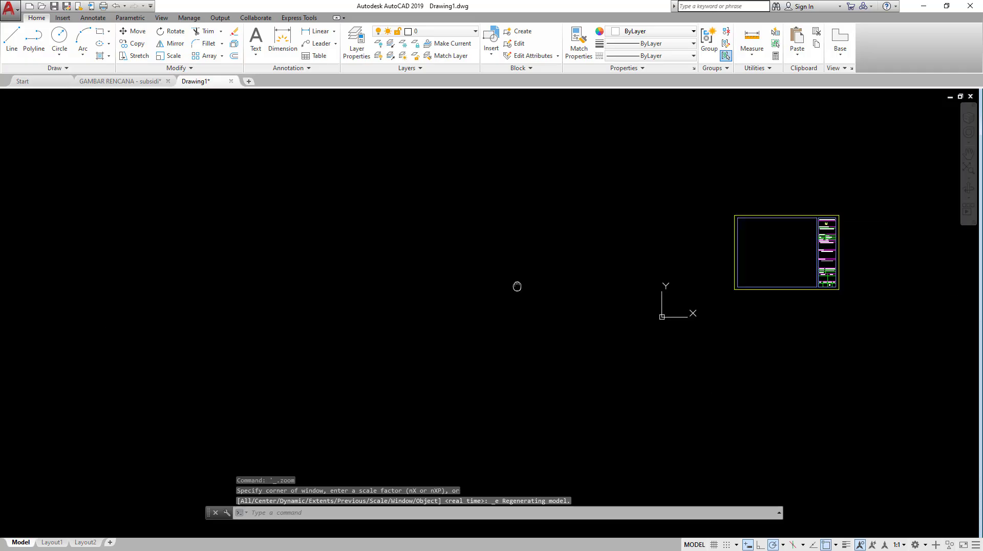
pyautogui.scroll(3, 670, 261)
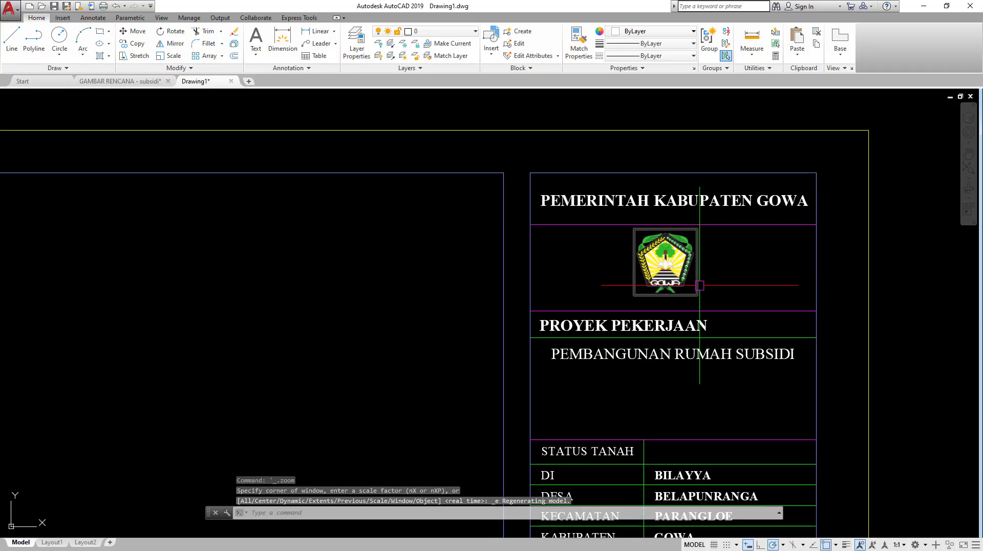
pyautogui.scroll(2, 696, 282)
pyautogui.scroll(1, 732, 285)
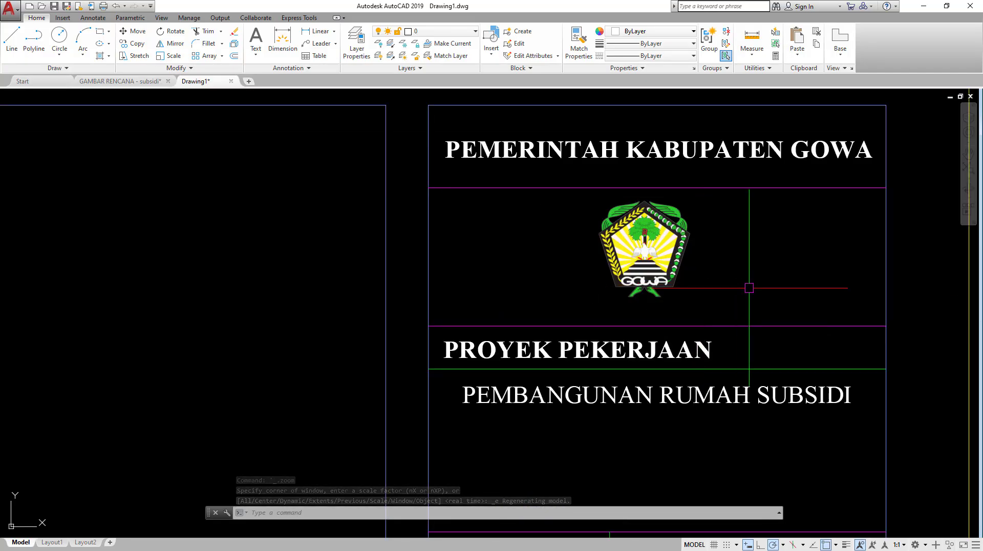